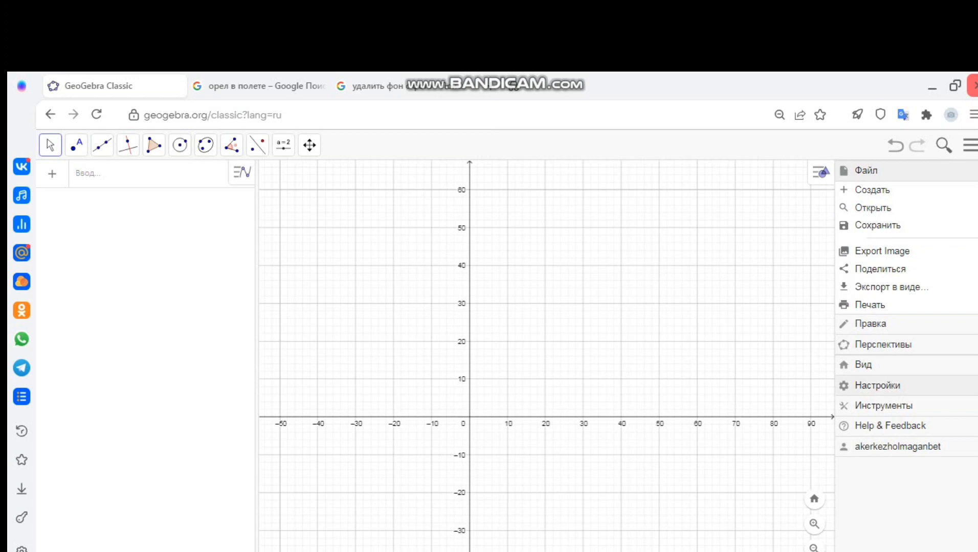
Step: Change the interface language to Kazakh in the global settings and close the settings
{"action": "left_click", "coordinate": [878, 385]}
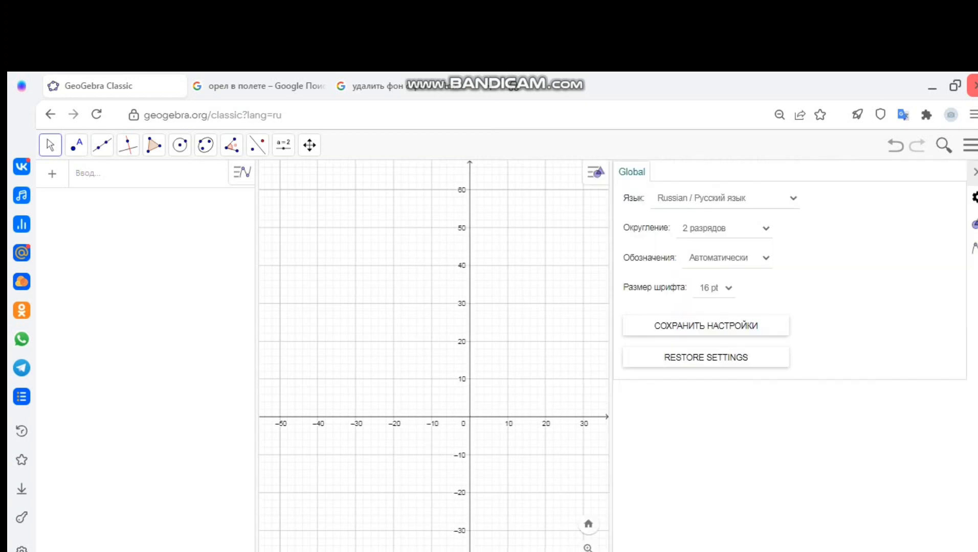
{"action": "left_click", "coordinate": [724, 197]}
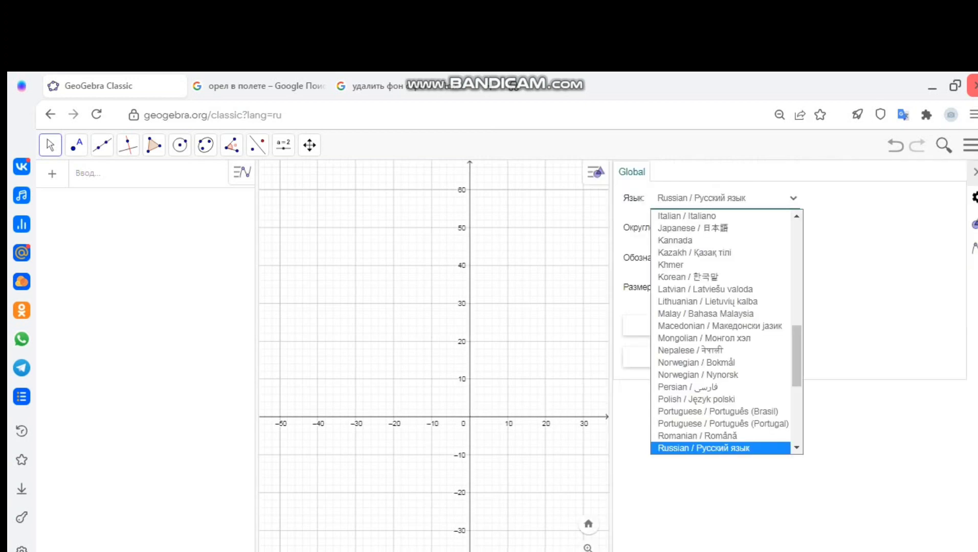
{"action": "left_click", "coordinate": [695, 252]}
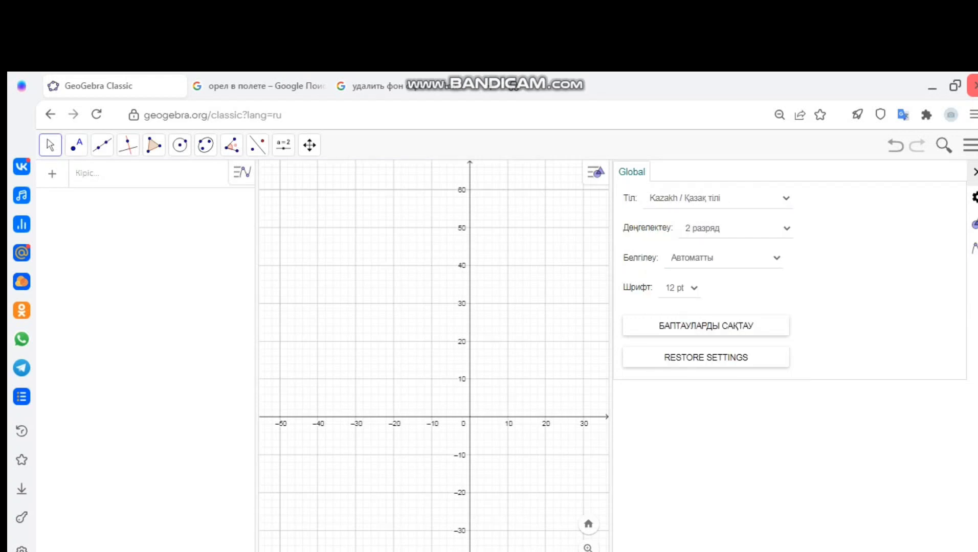
{"action": "left_click", "coordinate": [975, 172]}
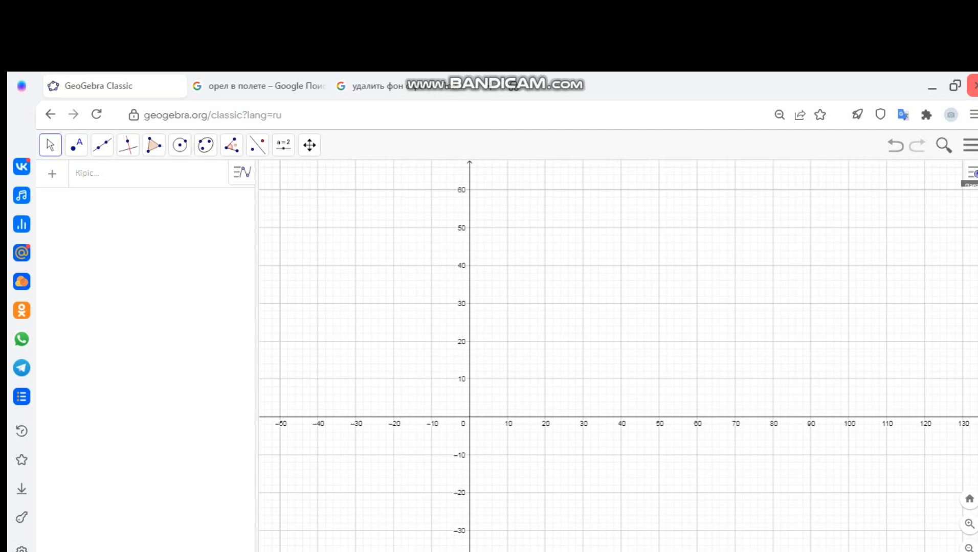
Step: Hide the coordinate axes and the grid in the graphics view
{"action": "left_click", "coordinate": [973, 173]}
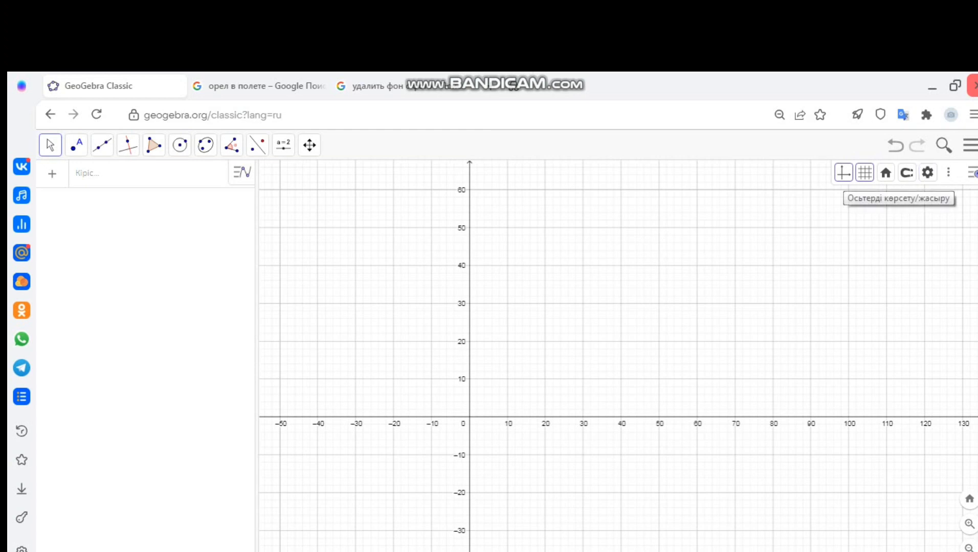
{"action": "left_click", "coordinate": [843, 172]}
{"action": "left_click", "coordinate": [844, 172]}
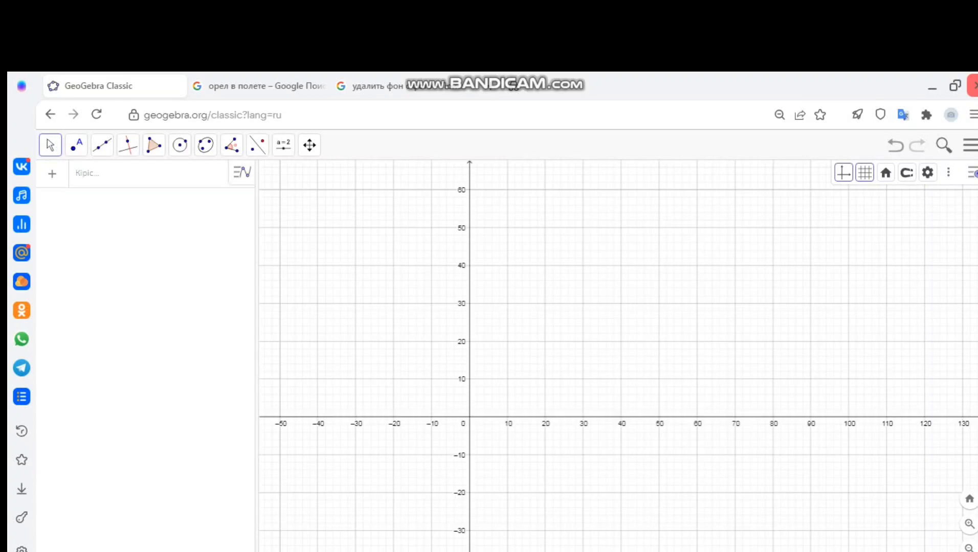
{"action": "left_click", "coordinate": [844, 173]}
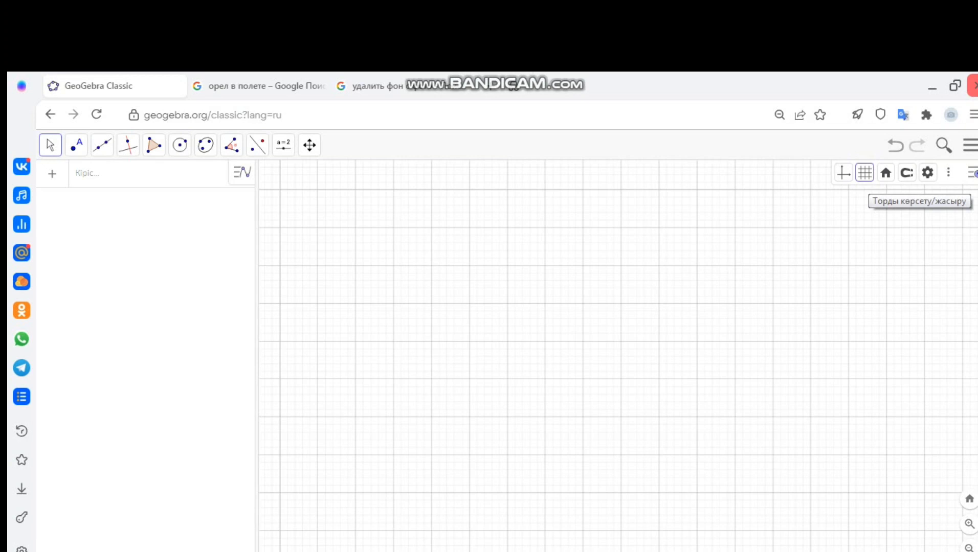
{"action": "left_click", "coordinate": [865, 172]}
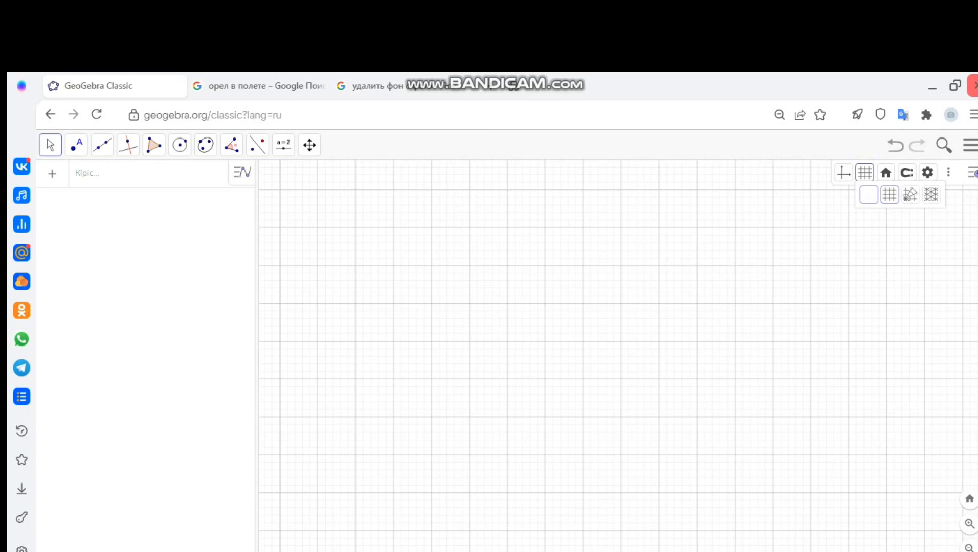
{"action": "left_click", "coordinate": [869, 195]}
Step: Set the graphics view background to turquoise (#AFEEEE), close the settings and narrow the algebra view
{"action": "left_click", "coordinate": [928, 172]}
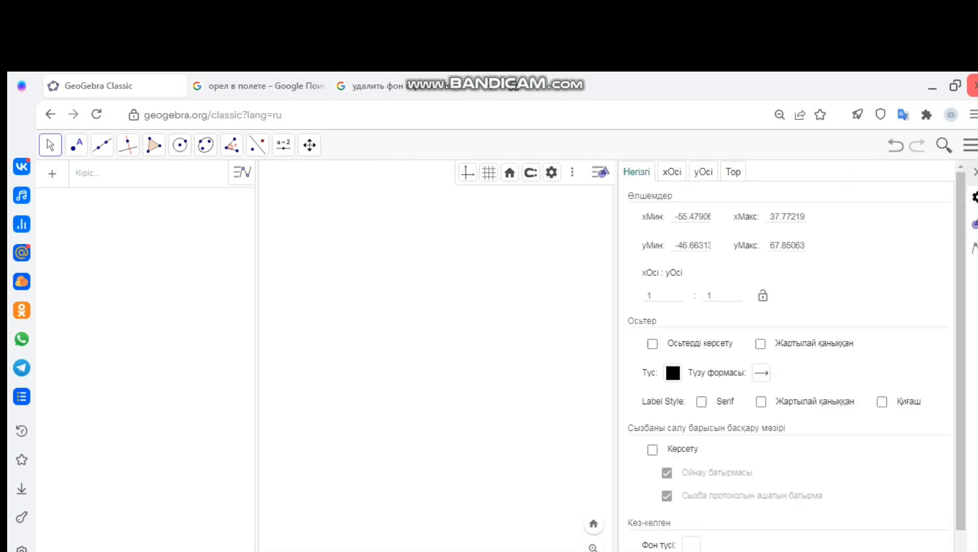
{"action": "scroll", "coordinate": [788, 358], "scroll_direction": "down", "scroll_amount": 2}
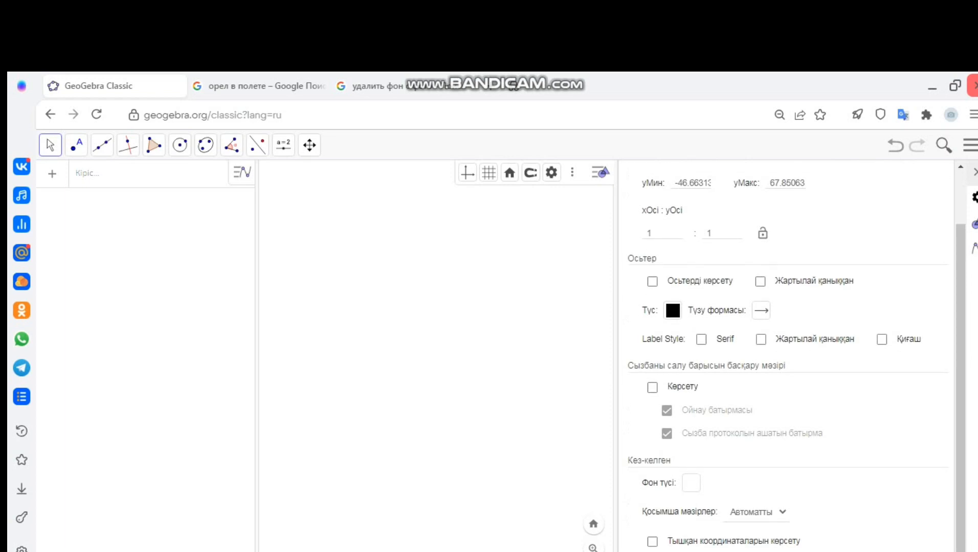
{"action": "left_click", "coordinate": [691, 483]}
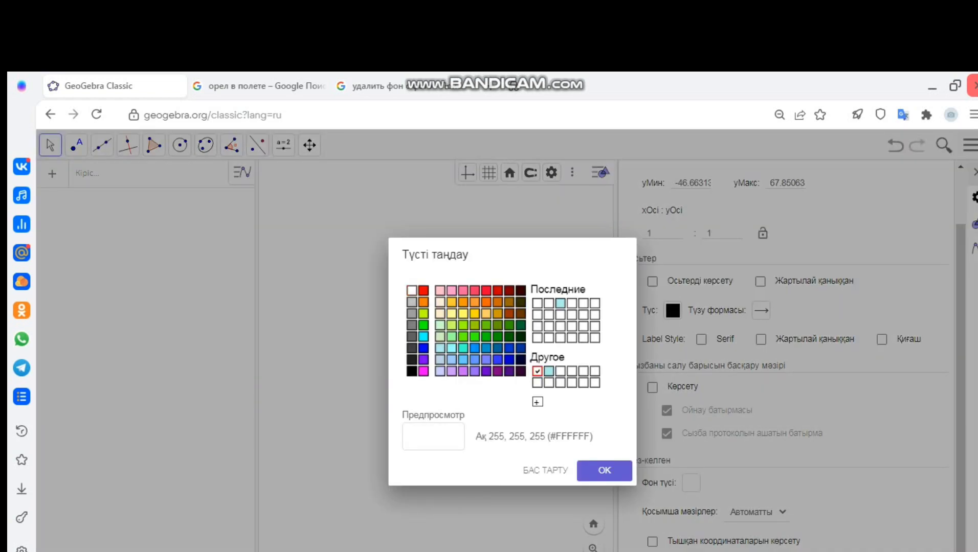
{"action": "left_click", "coordinate": [549, 371]}
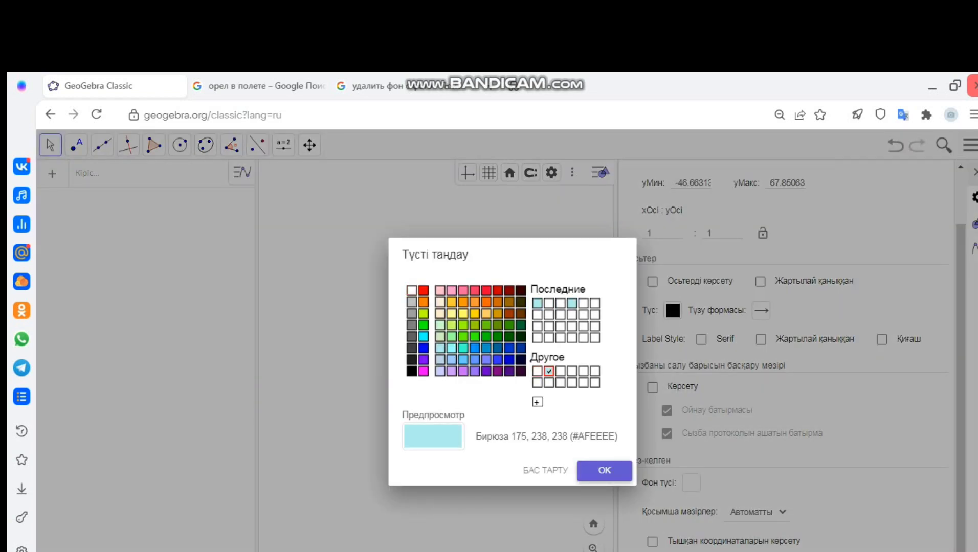
{"action": "left_click", "coordinate": [605, 470]}
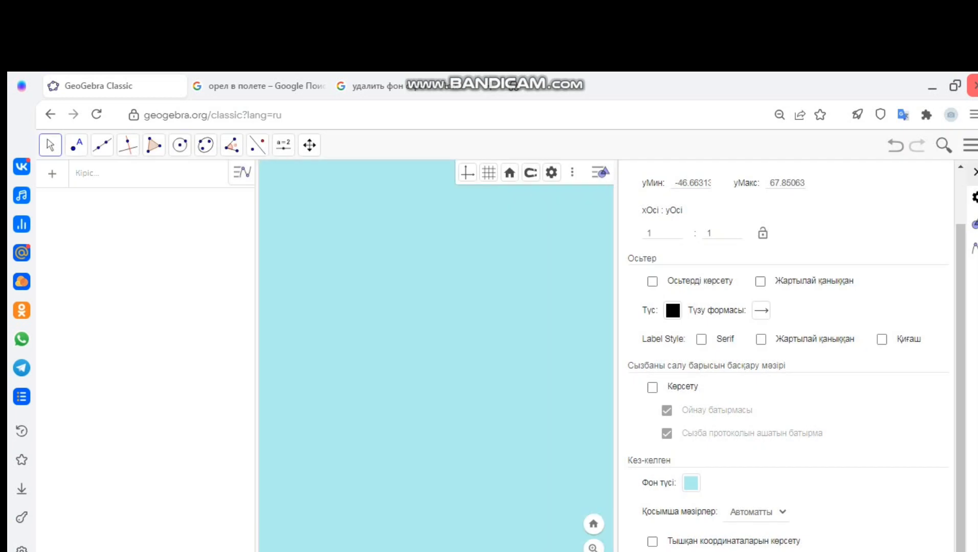
{"action": "left_click", "coordinate": [974, 172]}
{"action": "left_click_drag", "start_coordinate": [255, 307], "coordinate": [167, 307]}
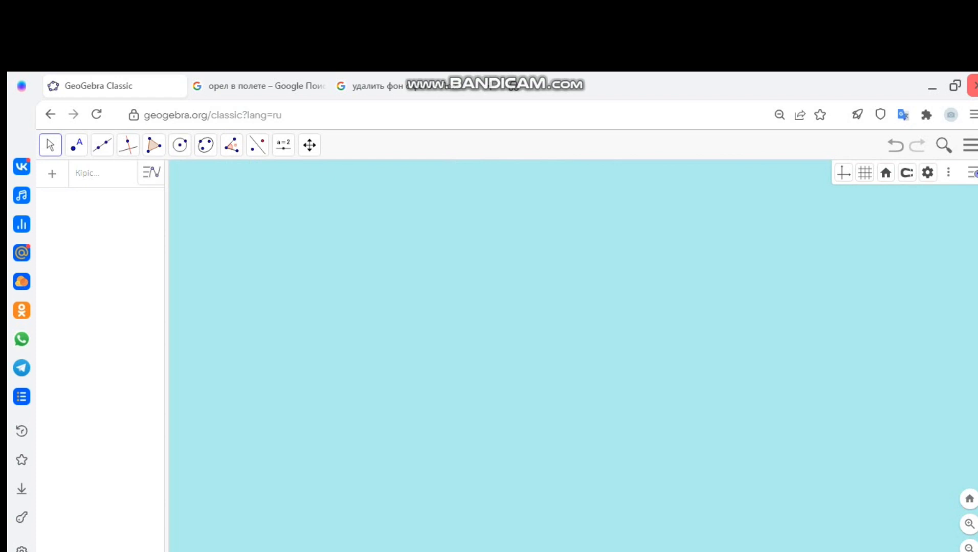
Step: Switch to the Google image results and start saving the enlarged KLike.net eagle picture into the desktop's Geogebra folder
{"action": "left_click", "coordinate": [259, 85]}
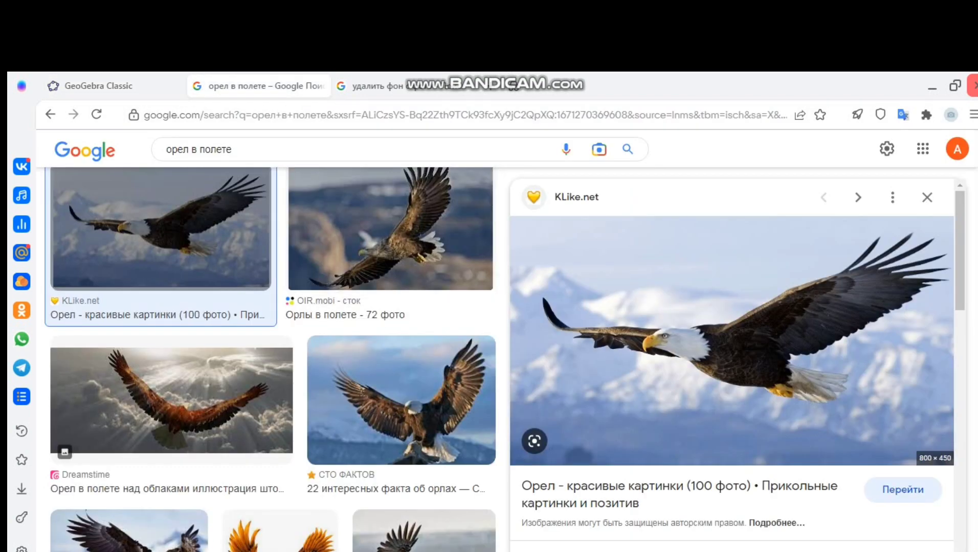
{"action": "right_click", "coordinate": [695, 302]}
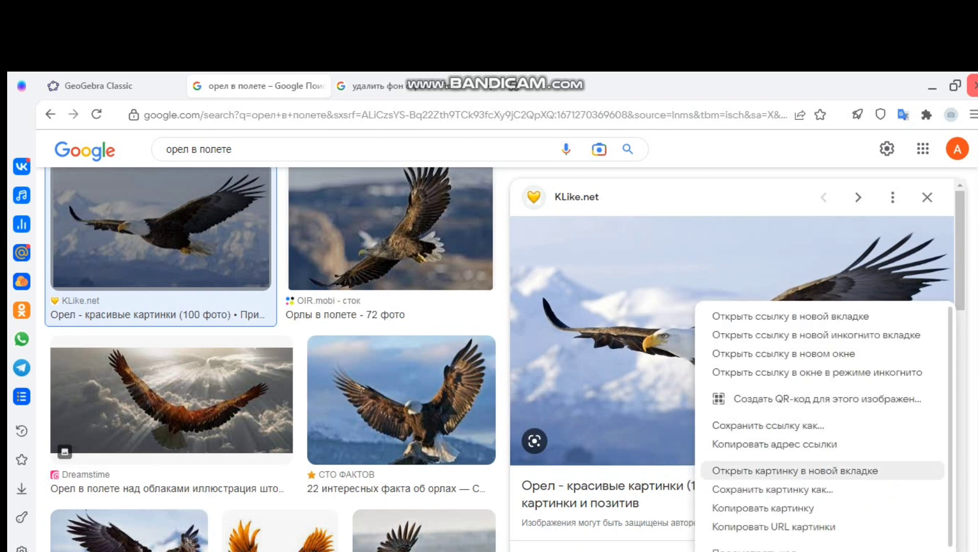
{"action": "left_click", "coordinate": [773, 490]}
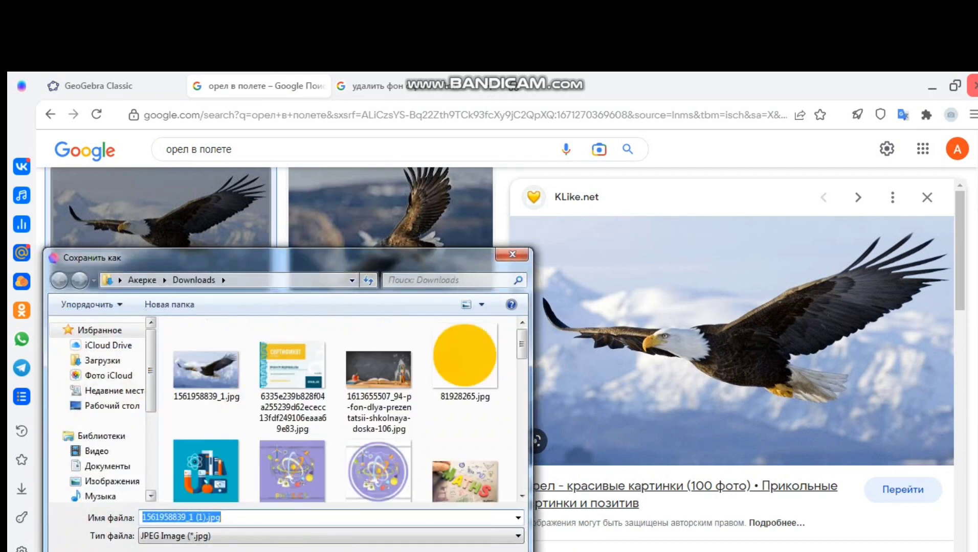
{"action": "left_click", "coordinate": [112, 406]}
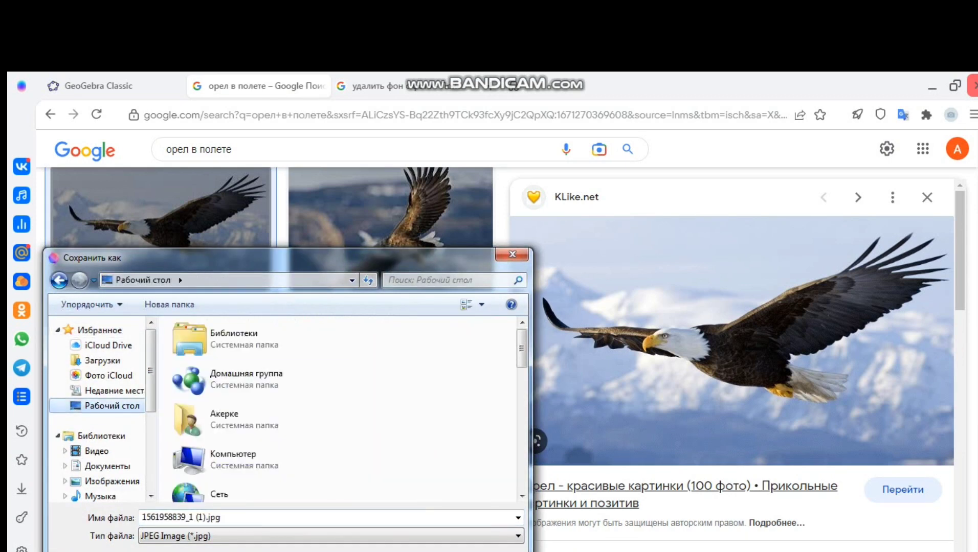
{"action": "scroll", "coordinate": [373, 353], "scroll_direction": "down", "scroll_amount": 5}
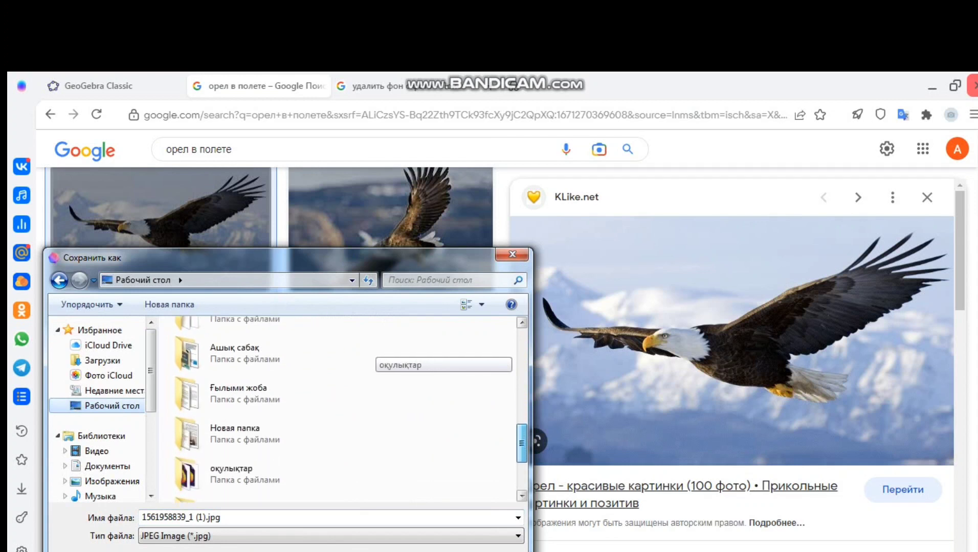
{"action": "scroll", "coordinate": [373, 353], "scroll_direction": "up", "scroll_amount": 3}
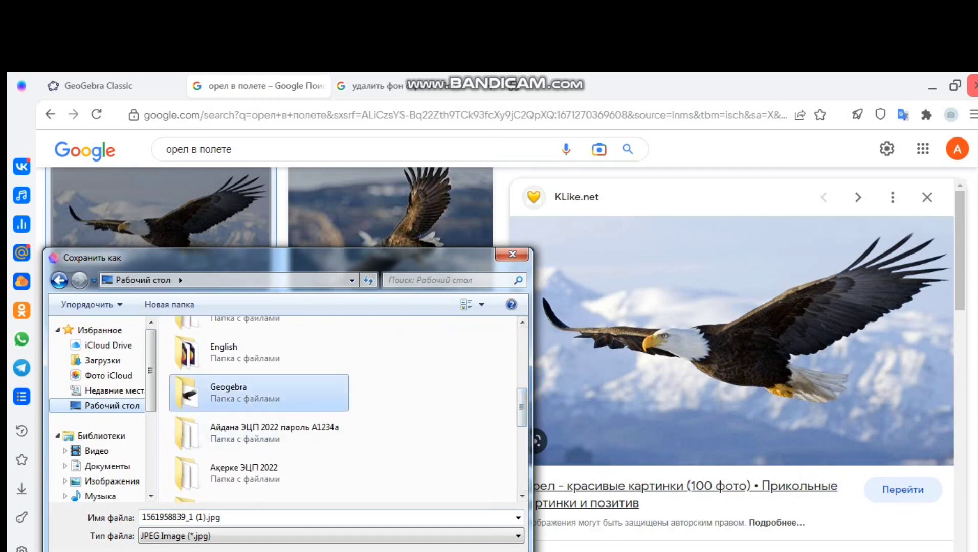
{"action": "double_click", "coordinate": [259, 393]}
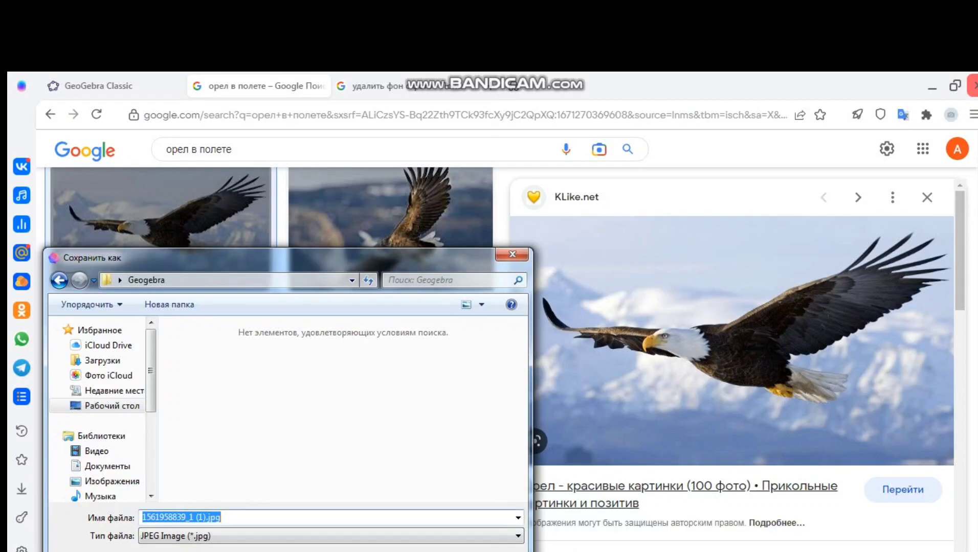
Step: Replace the suggested file name with сурет2 and save the picture as a JPEG
{"action": "key", "text": "End"}
{"action": "key", "text": "BackSpace"}
{"action": "key", "text": "BackSpace"}
{"action": "key", "text": "BackSpace"}
{"action": "key", "text": "BackSpace"}
{"action": "key", "text": "BackSpace"}
{"action": "key", "text": "BackSpace"}
{"action": "key", "text": "BackSpace"}
{"action": "key", "text": "BackSpace"}
{"action": "key", "text": "BackSpace"}
{"action": "key", "text": "BackSpace"}
{"action": "key", "text": "BackSpace"}
{"action": "key", "text": "BackSpace"}
{"action": "key", "text": "BackSpace"}
{"action": "key", "text": "BackSpace"}
{"action": "key", "text": "BackSpace"}
{"action": "key", "text": "BackSpace"}
{"action": "key", "text": "BackSpace"}
{"action": "key", "text": "BackSpace"}
{"action": "key", "text": "BackSpace"}
{"action": "key", "text": "BackSpace"}
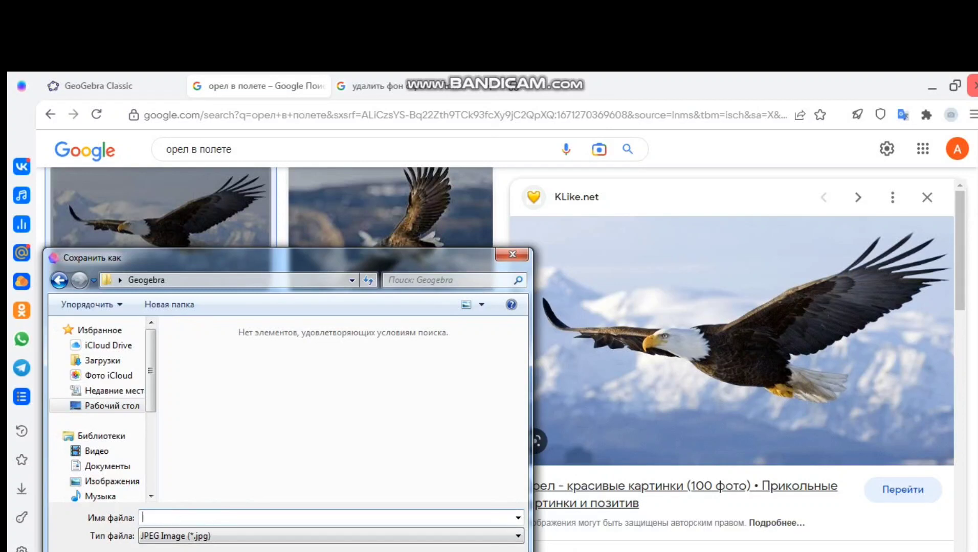
{"action": "type", "text": "сурет"}
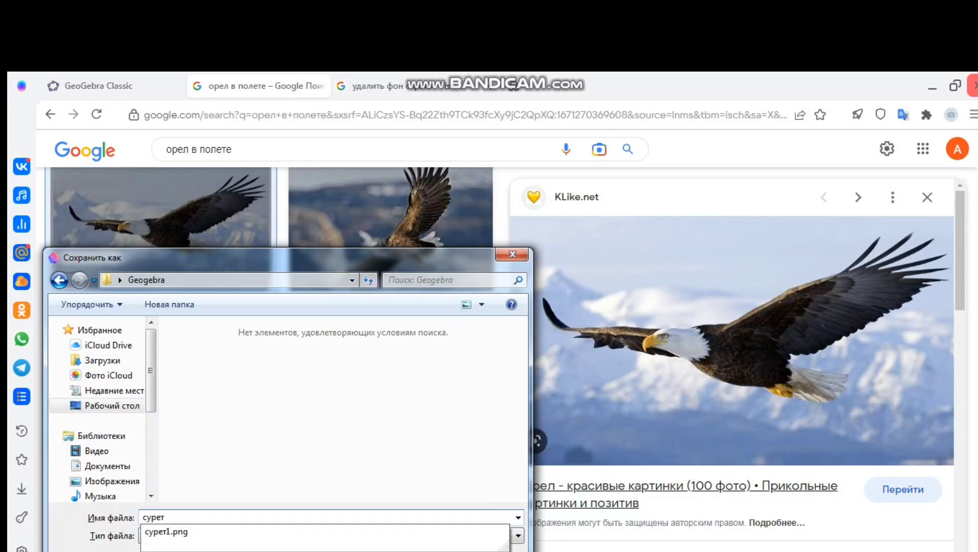
{"action": "type", "text": "2"}
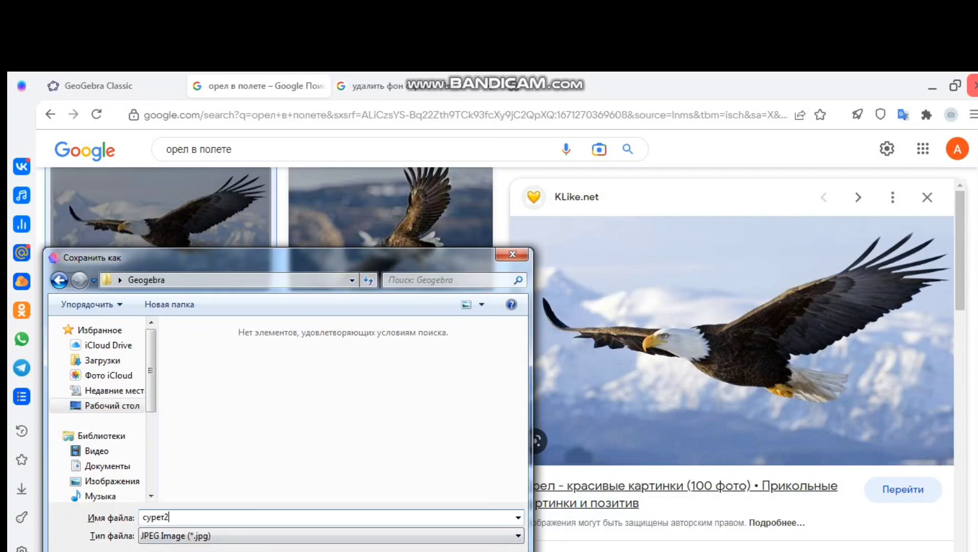
{"action": "key", "text": "Return"}
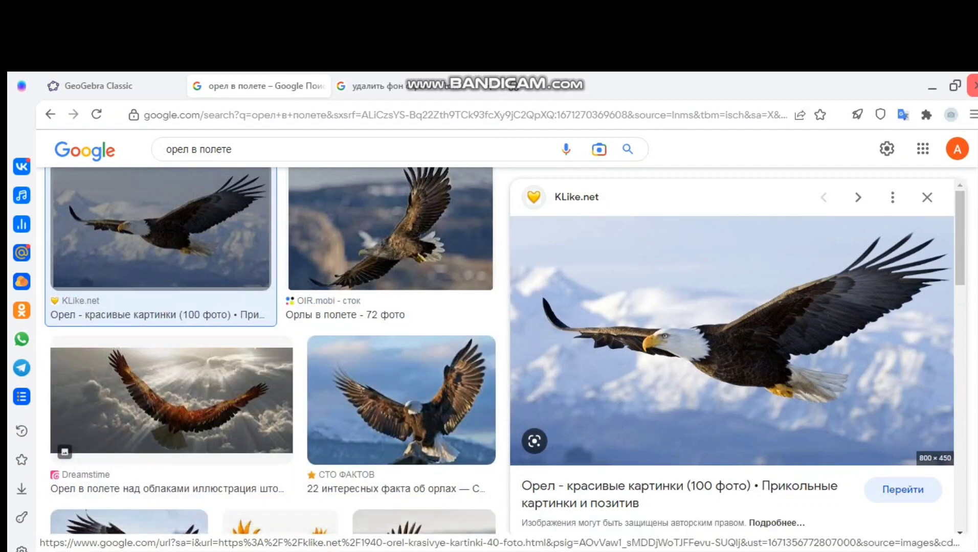
Step: Open remove.bg from the background-removal search results, upload сурет2.jpg and download the 666 × 375 cut-out
{"action": "left_click", "coordinate": [371, 86]}
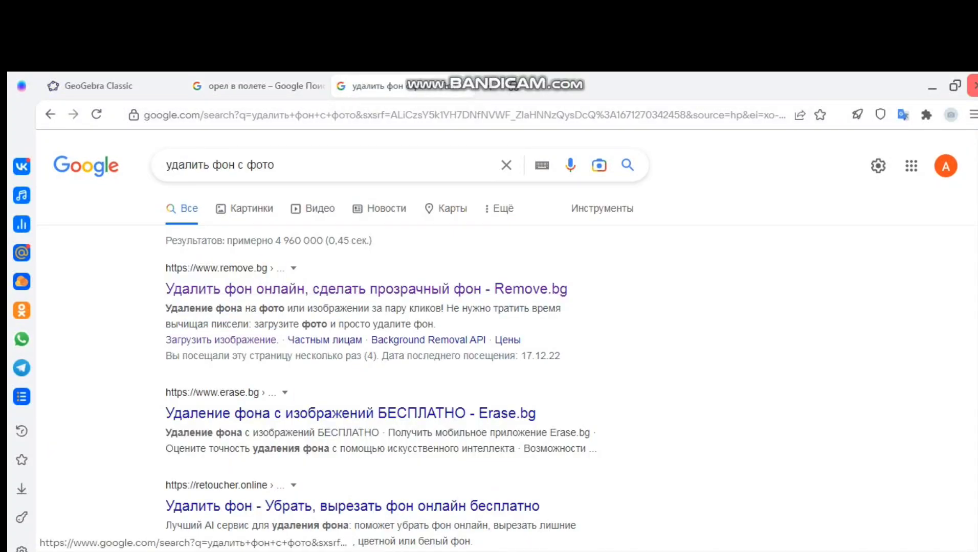
{"action": "left_click", "coordinate": [366, 290]}
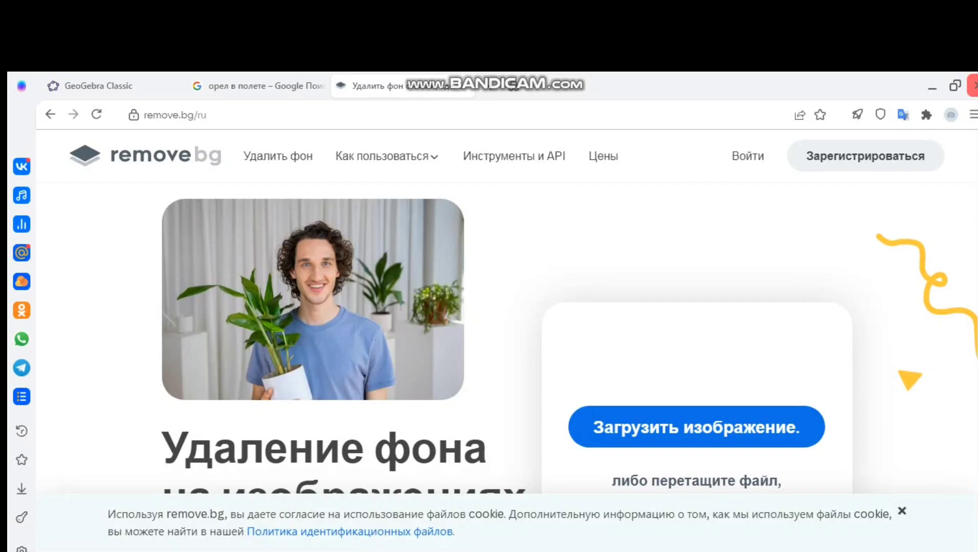
{"action": "scroll", "coordinate": [491, 307], "scroll_direction": "down", "scroll_amount": 3}
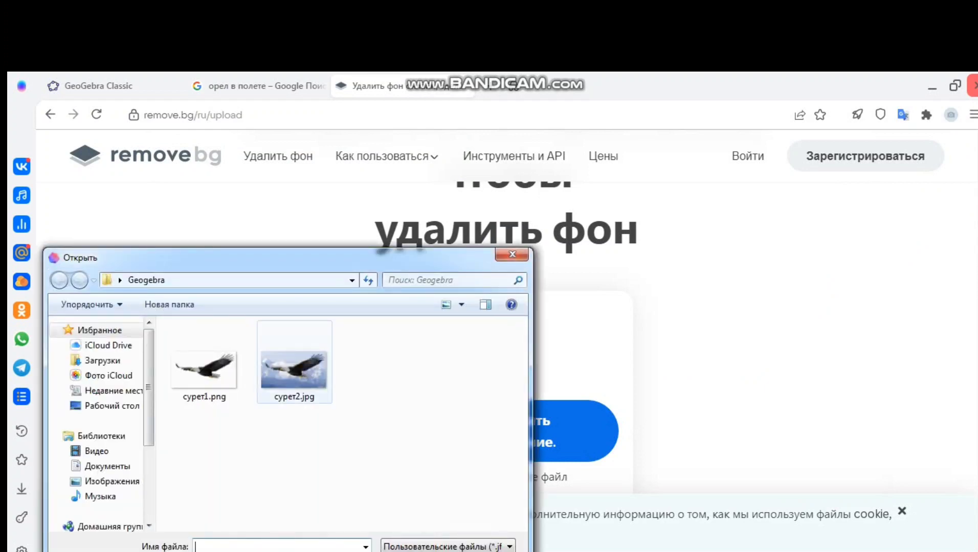
{"action": "left_click", "coordinate": [294, 362]}
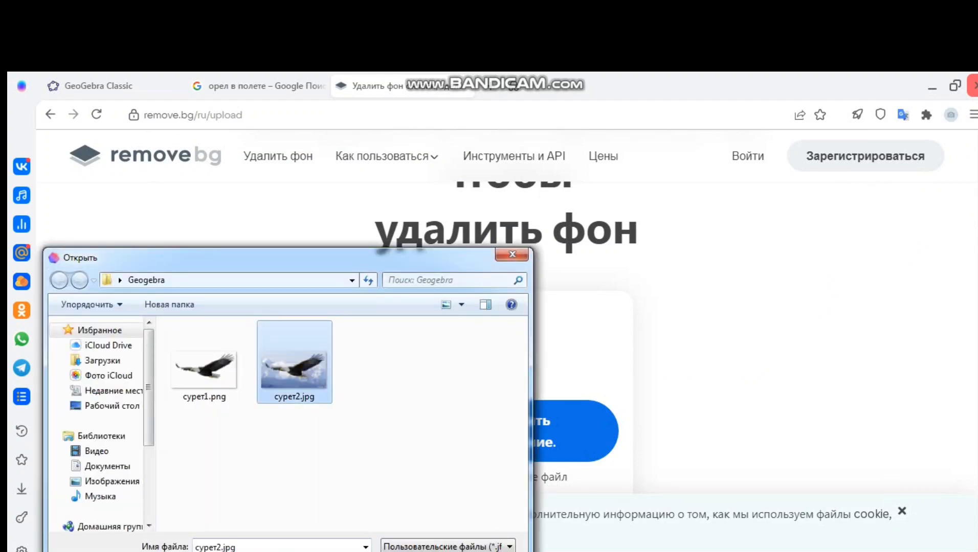
{"action": "key", "text": "Return"}
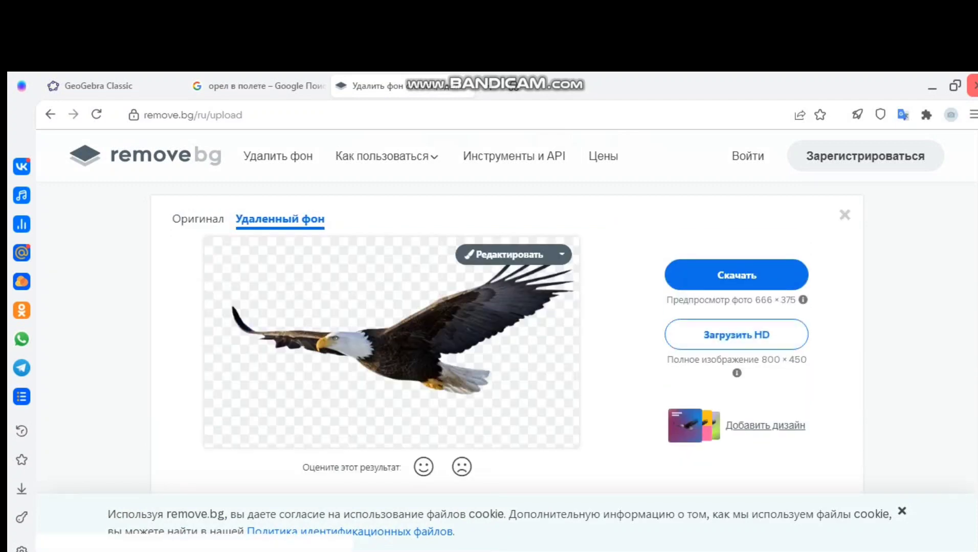
{"action": "left_click", "coordinate": [737, 275]}
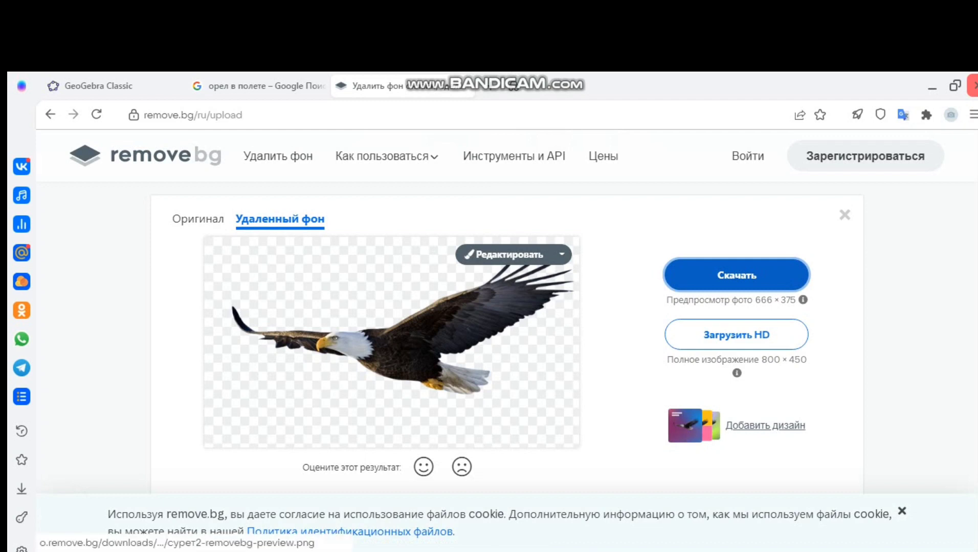
Step: Switch back to GeoGebra and insert the picture сурет1.png from the desktop's Geogebra folder
{"action": "left_click", "coordinate": [98, 85]}
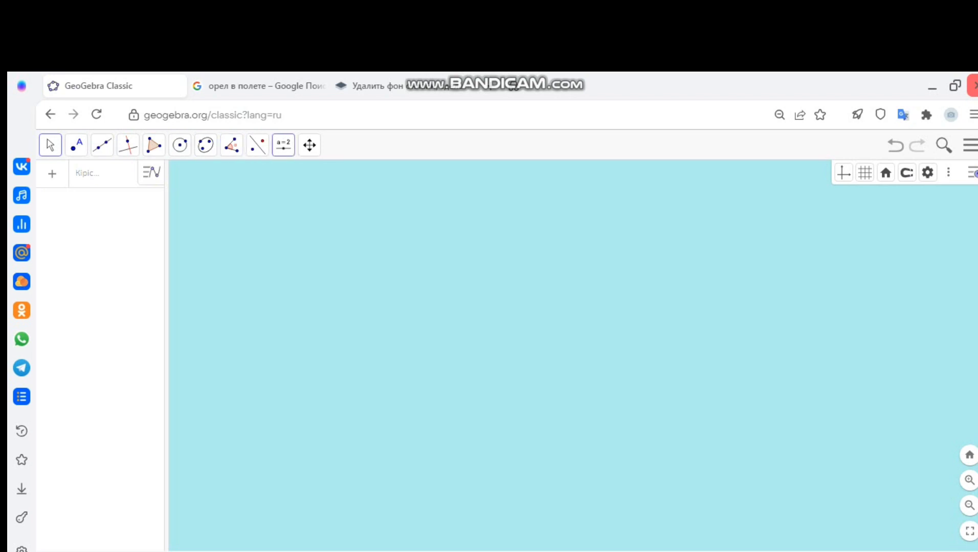
{"action": "left_click", "coordinate": [283, 144]}
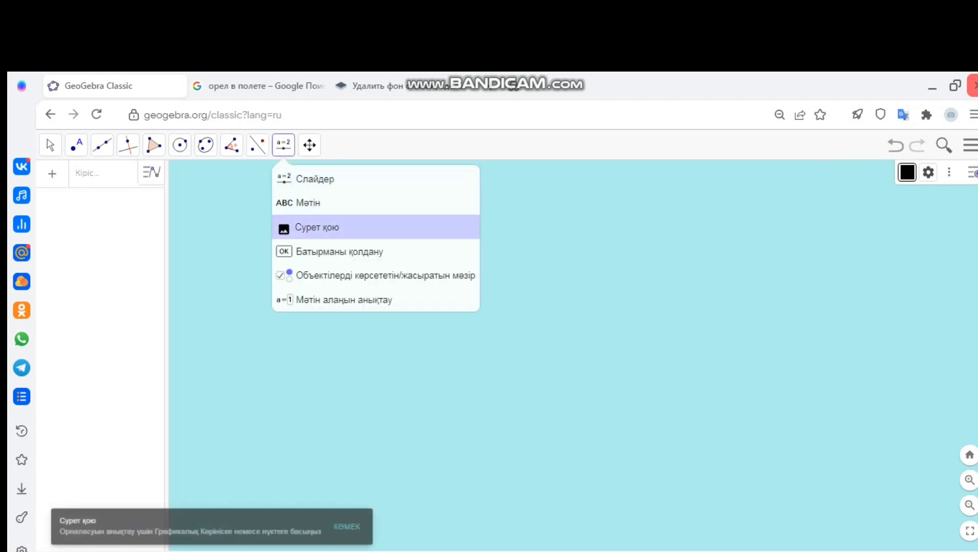
{"action": "left_click", "coordinate": [317, 228]}
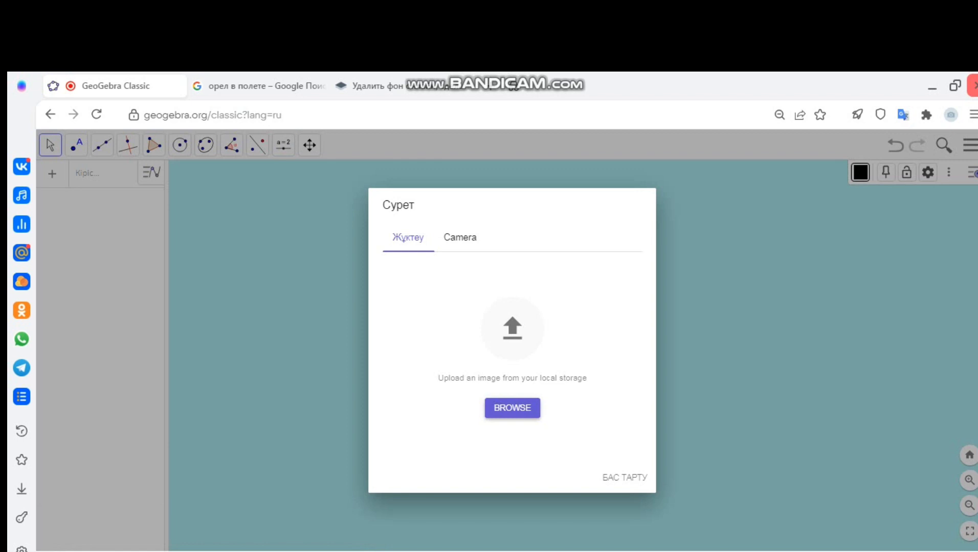
{"action": "left_click", "coordinate": [512, 407]}
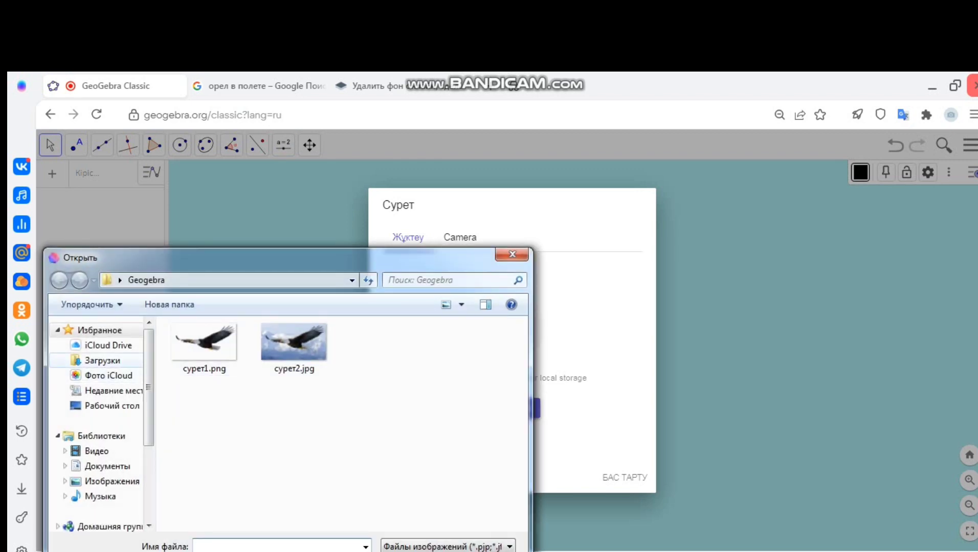
{"action": "left_click", "coordinate": [102, 361]}
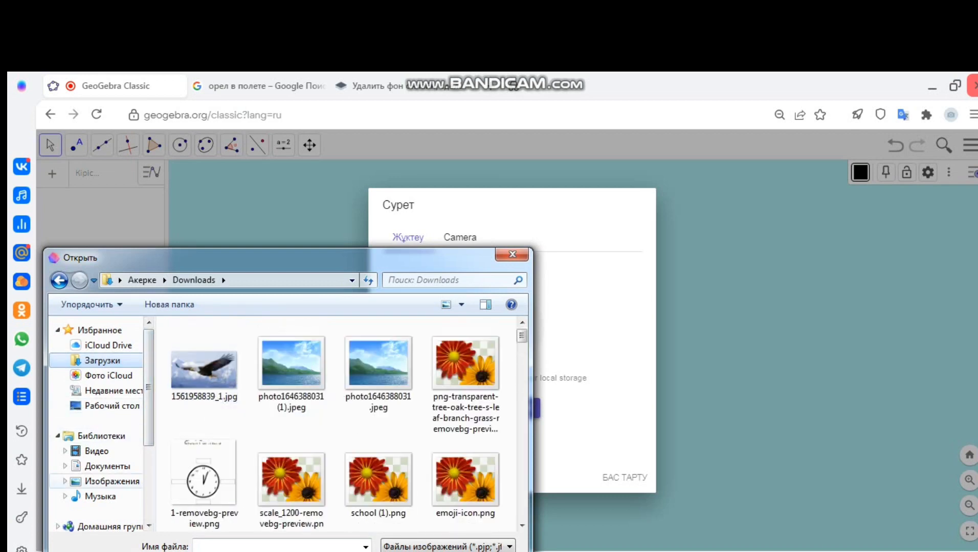
{"action": "left_click", "coordinate": [112, 406]}
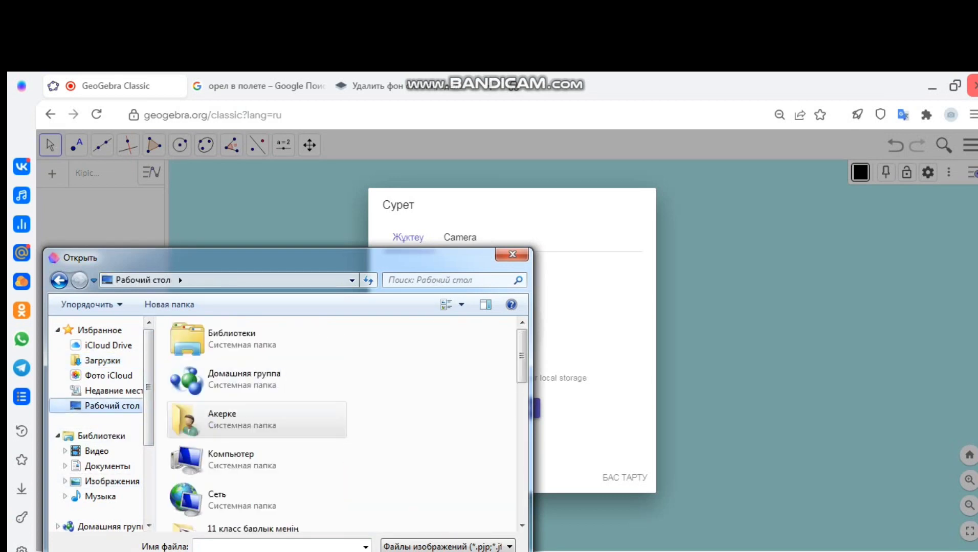
{"action": "scroll", "coordinate": [337, 389], "scroll_direction": "down", "scroll_amount": 10}
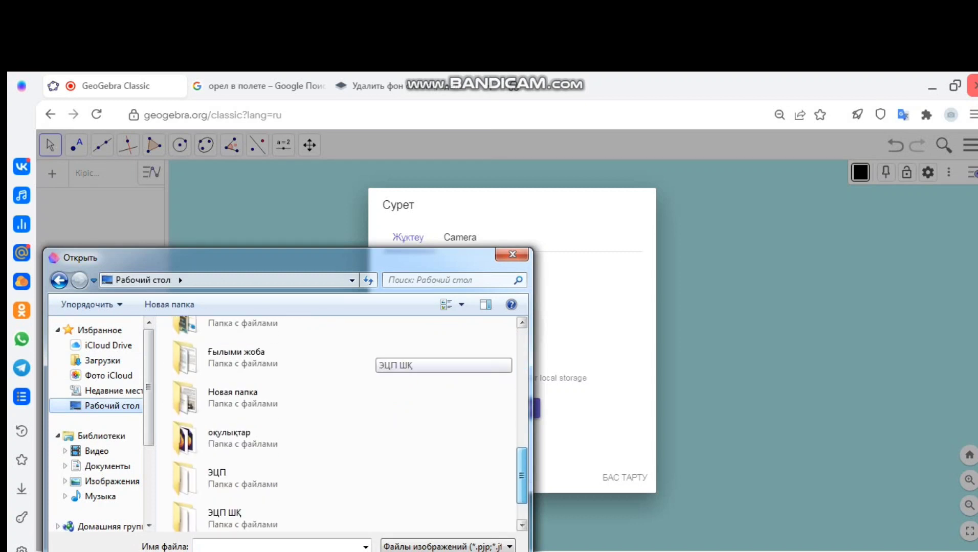
{"action": "left_click_drag", "start_coordinate": [522, 451], "coordinate": [522, 417]}
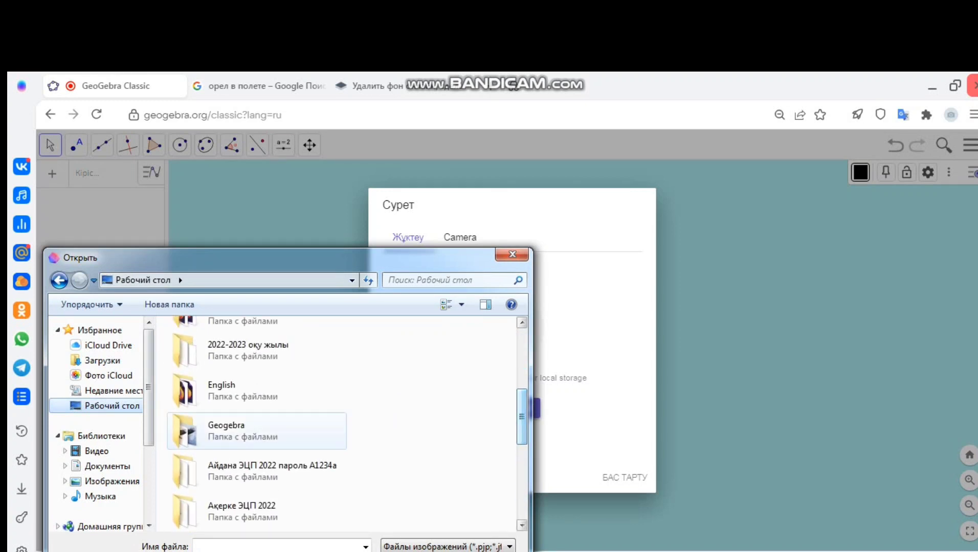
{"action": "left_click", "coordinate": [256, 431]}
{"action": "double_click", "coordinate": [255, 431]}
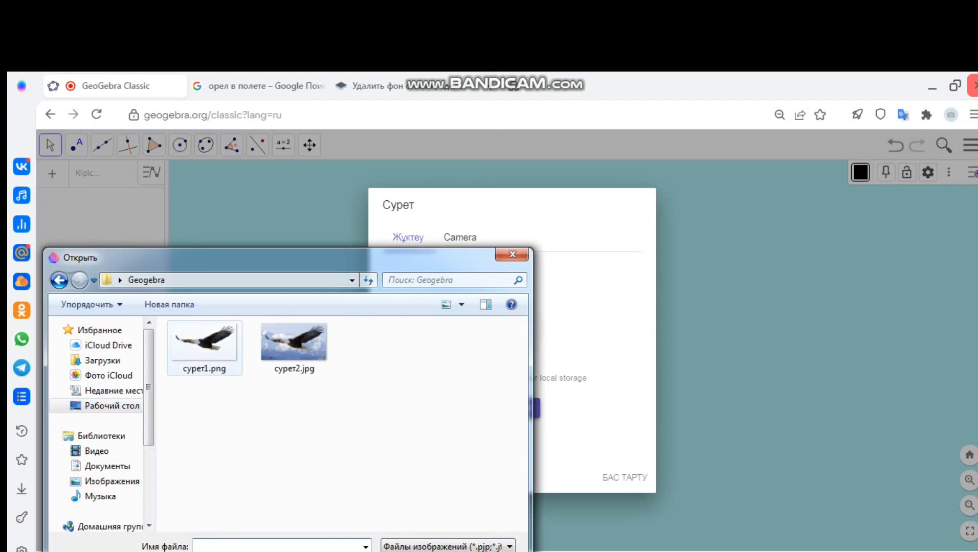
{"action": "left_click", "coordinate": [204, 348]}
{"action": "key", "text": "Return"}
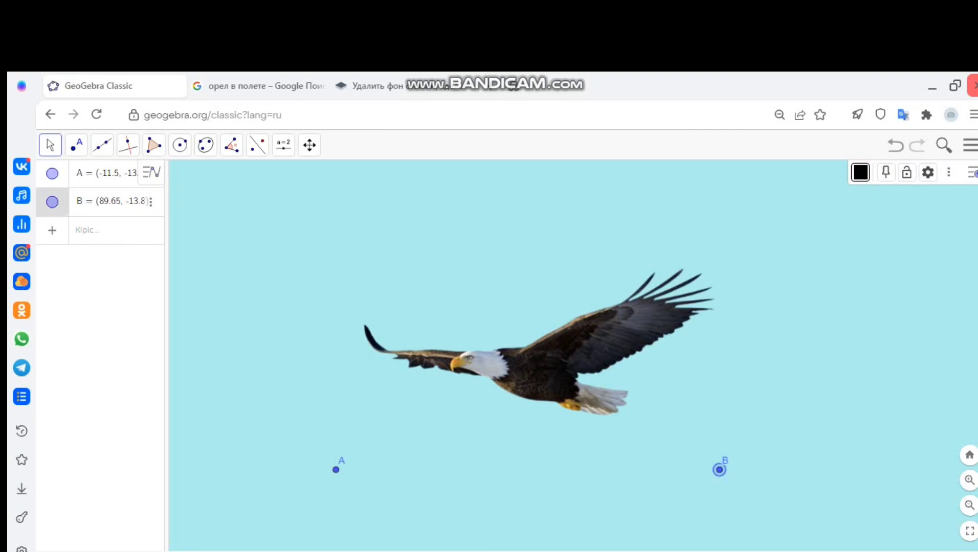
Step: Delete the picture's corner points B and A, and move the eagle to the lower-right area of the graphics view
{"action": "right_click", "coordinate": [719, 470]}
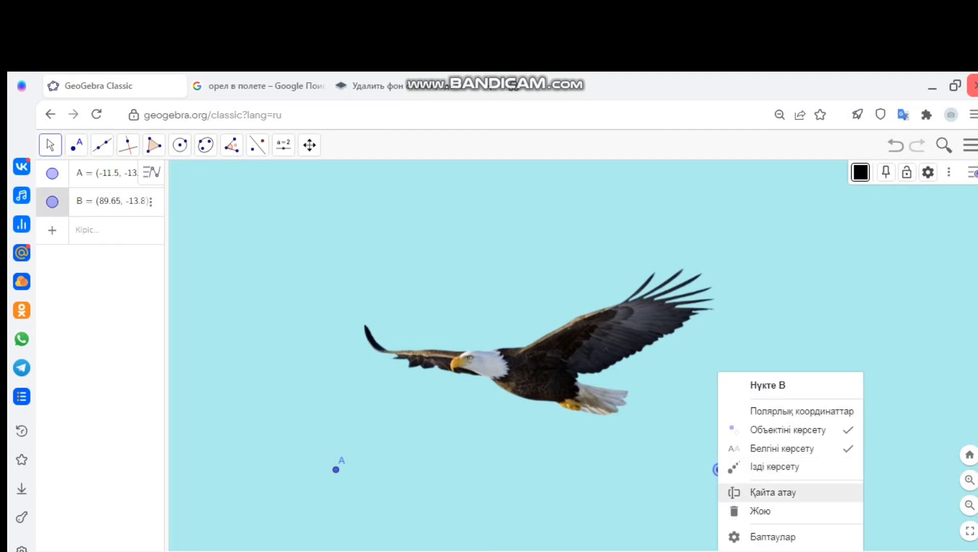
{"action": "left_click", "coordinate": [760, 511]}
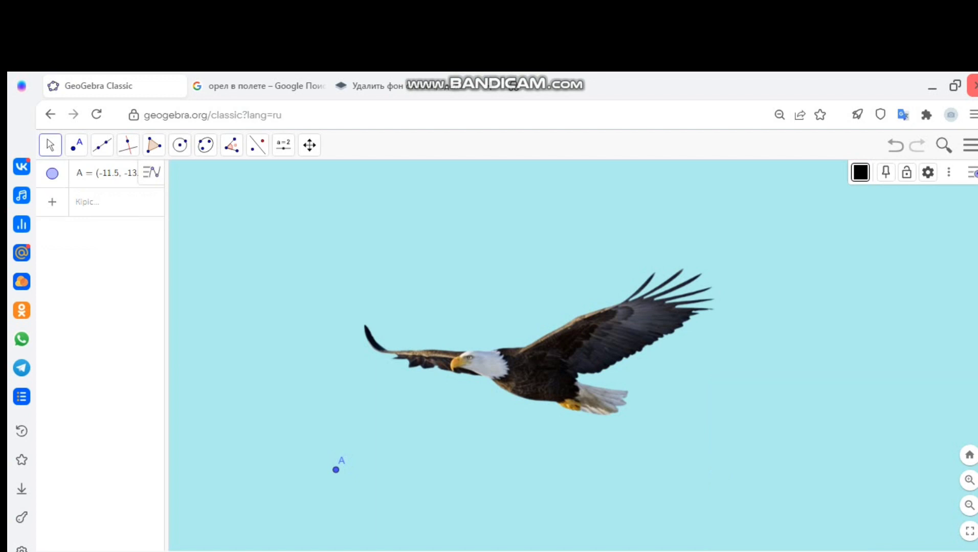
{"action": "right_click", "coordinate": [336, 469]}
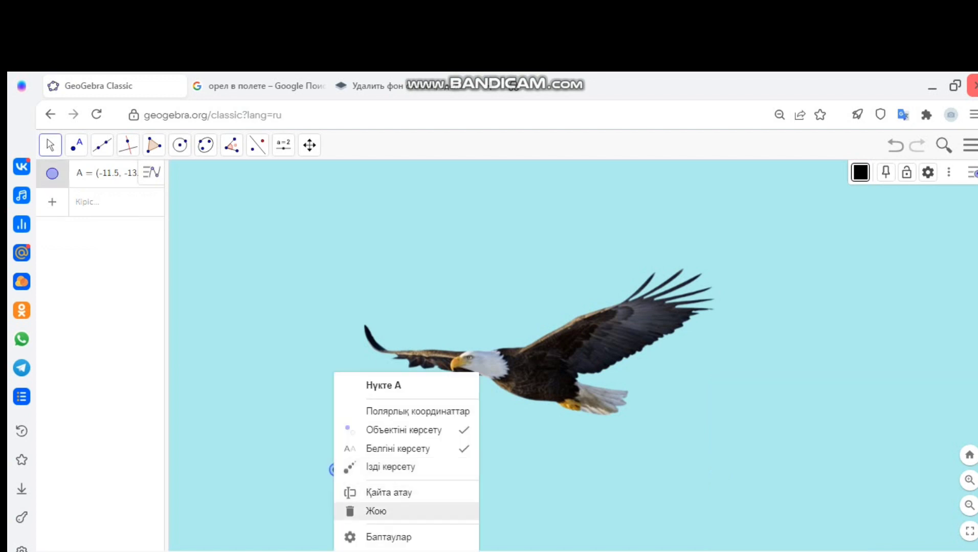
{"action": "left_click", "coordinate": [369, 510]}
{"action": "left_click_drag", "start_coordinate": [542, 361], "coordinate": [774, 458]}
Step: Place a new point at about (-16, 41), above and to the left of the eagle
{"action": "left_click", "coordinate": [283, 145]}
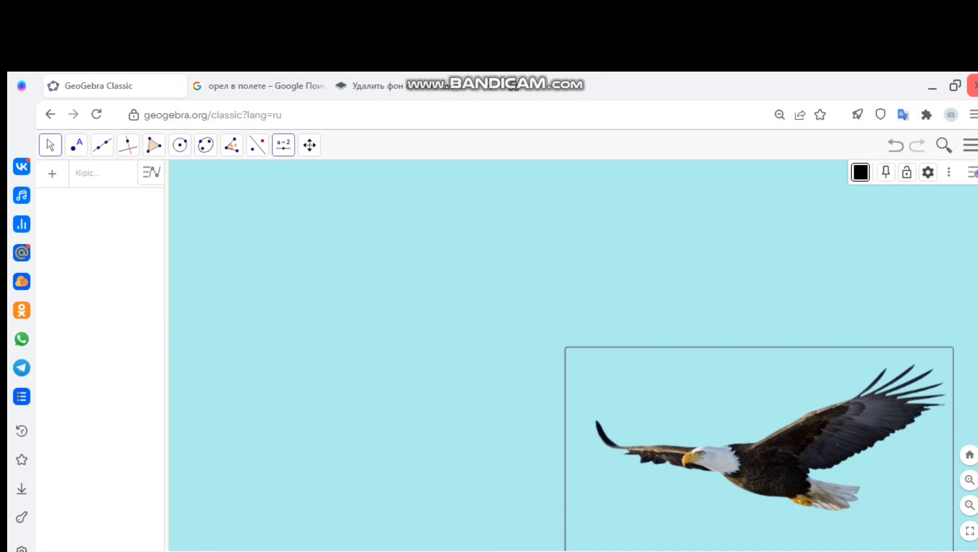
{"action": "mouse_move", "coordinate": [257, 145]}
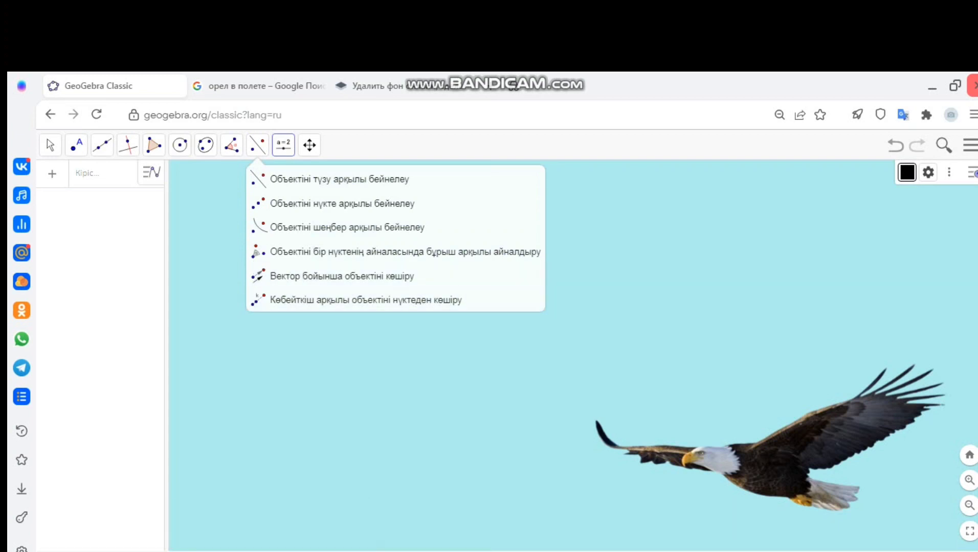
{"action": "left_click", "coordinate": [76, 145]}
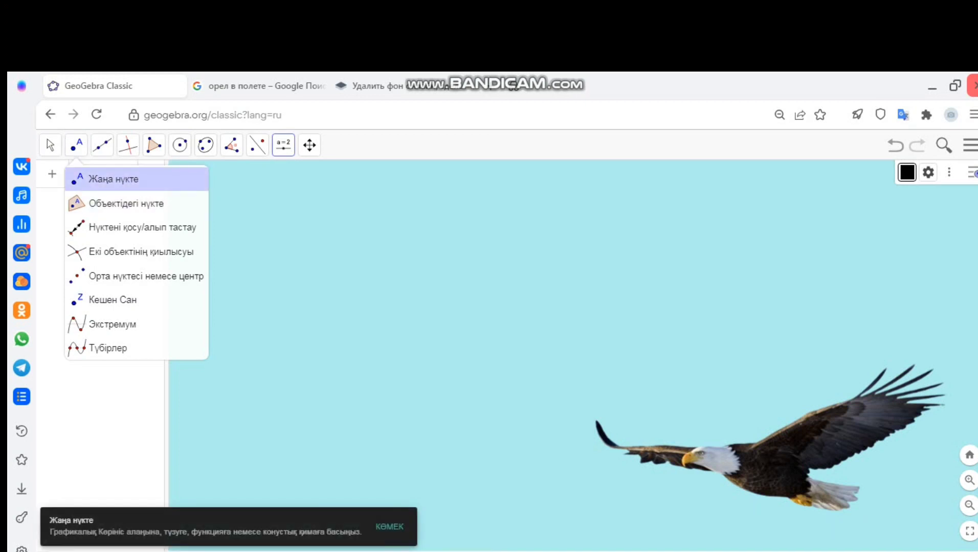
{"action": "left_click", "coordinate": [113, 179]}
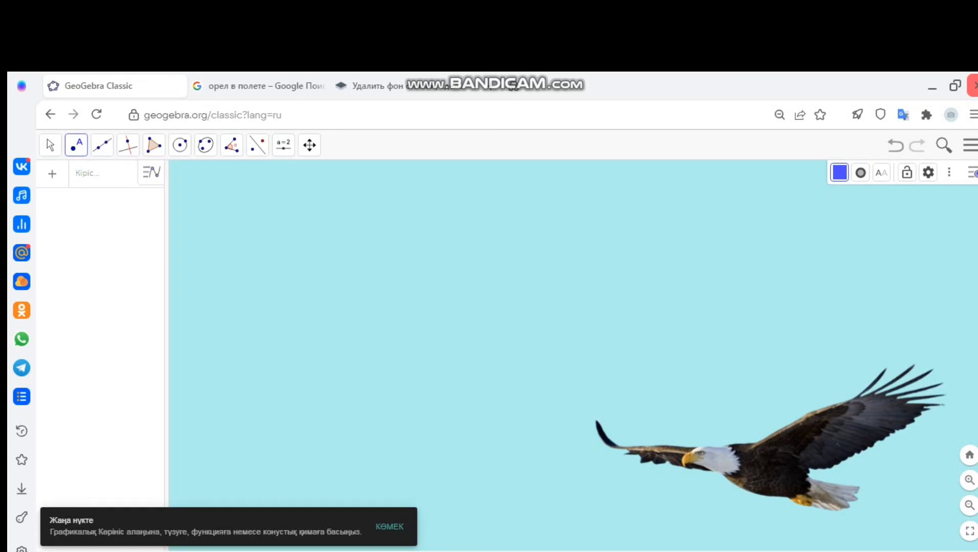
{"action": "left_click", "coordinate": [320, 261]}
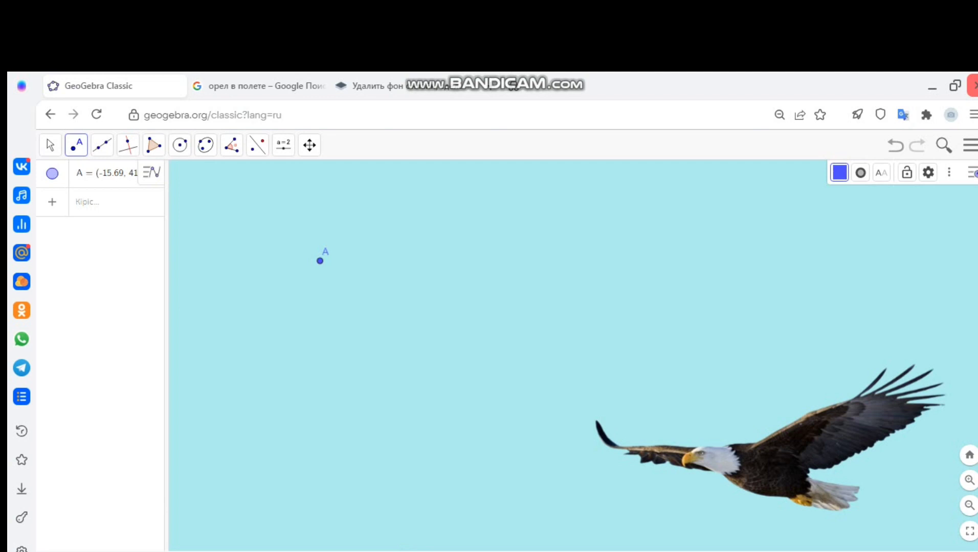
Step: Dilate the eagle picture from point A by a factor of 0,5
{"action": "left_click", "coordinate": [258, 144]}
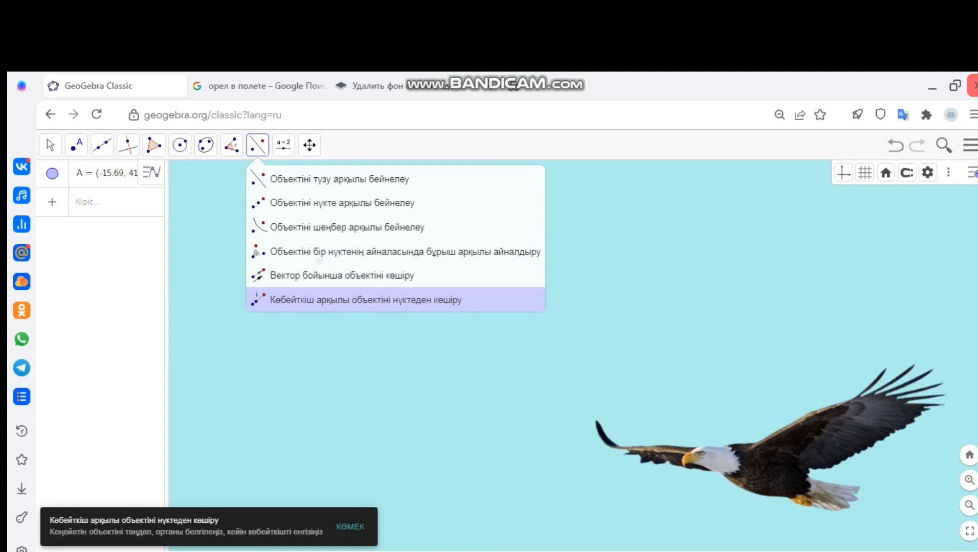
{"action": "left_click", "coordinate": [366, 299]}
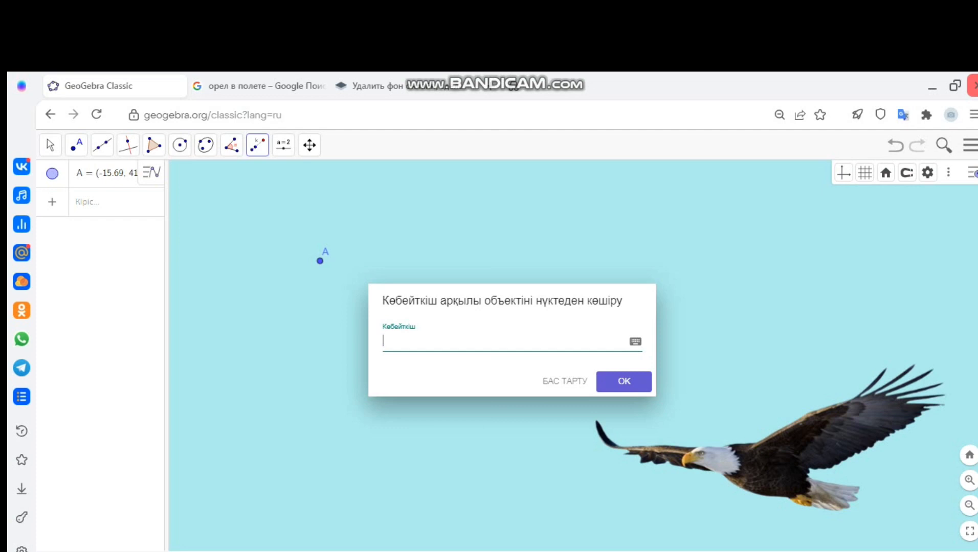
{"action": "type", "text": "0,5"}
{"action": "key", "text": "Return"}
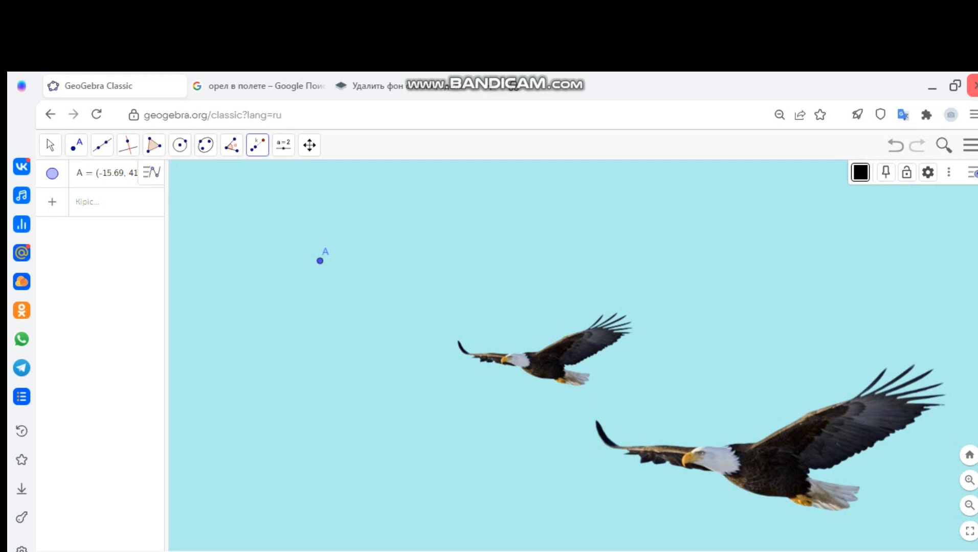
Step: Create a number slider a with minimum 0, maximum 1 and increment 0,001
{"action": "left_click", "coordinate": [284, 145]}
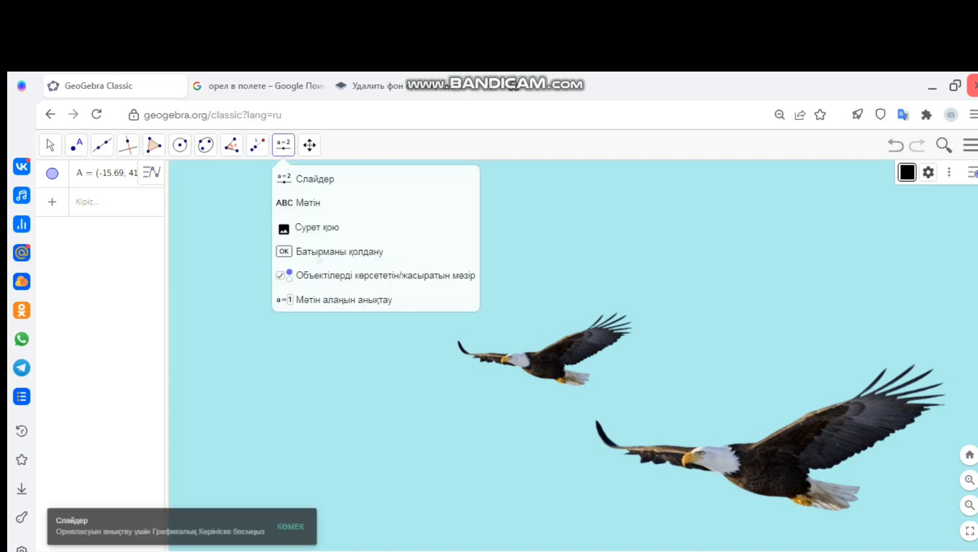
{"action": "left_click", "coordinate": [314, 179]}
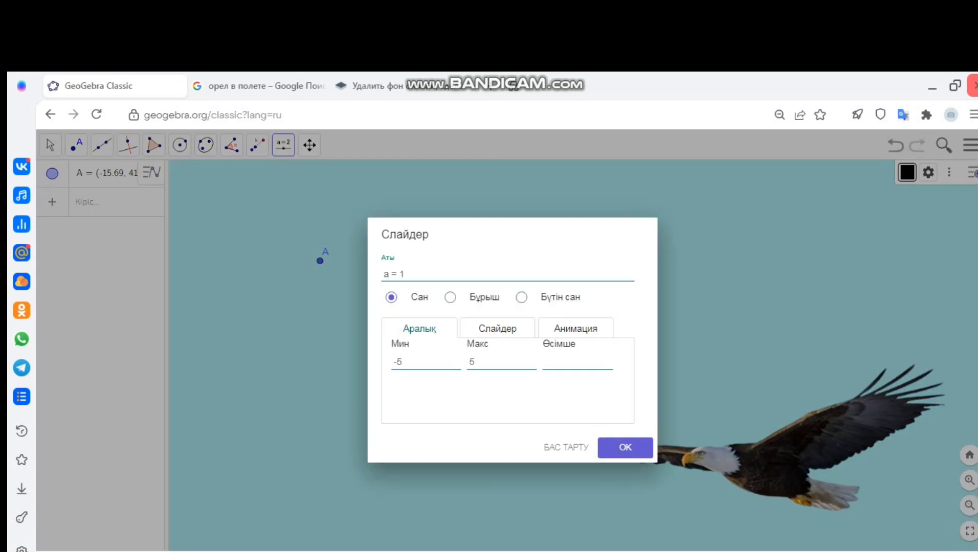
{"action": "left_click", "coordinate": [402, 361]}
{"action": "key", "text": "BackSpace"}
{"action": "key", "text": "BackSpace"}
{"action": "type", "text": "0"}
{"action": "left_click", "coordinate": [475, 362]}
{"action": "key", "text": "BackSpace"}
{"action": "type", "text": "1"}
{"action": "left_click", "coordinate": [545, 362]}
{"action": "type", "text": "0,001"}
{"action": "left_click", "coordinate": [625, 447]}
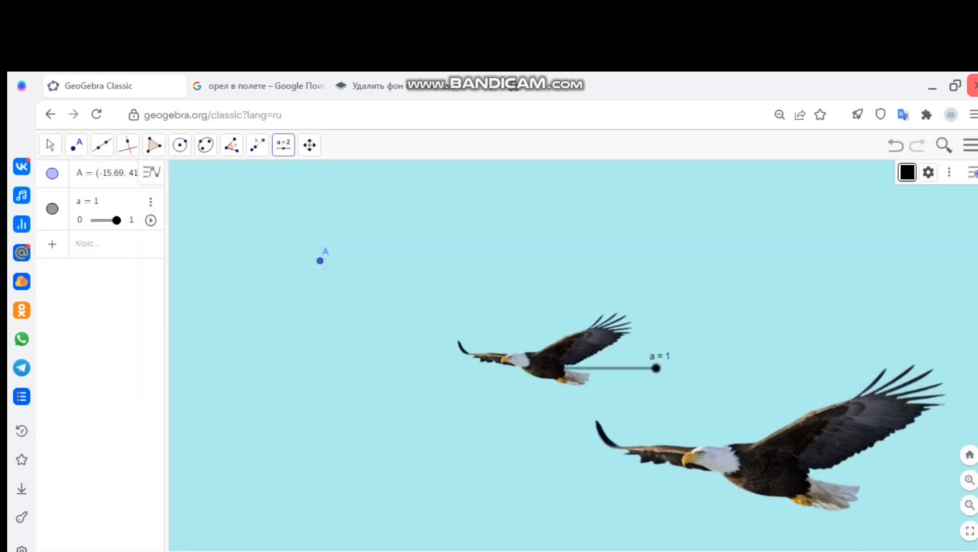
Step: Dismiss the Windows color scheme warning and move slider a to the upper edge of the graphics view, above the eagles
{"action": "left_click", "coordinate": [614, 368]}
{"action": "left_click_drag", "start_coordinate": [614, 368], "coordinate": [614, 311]}
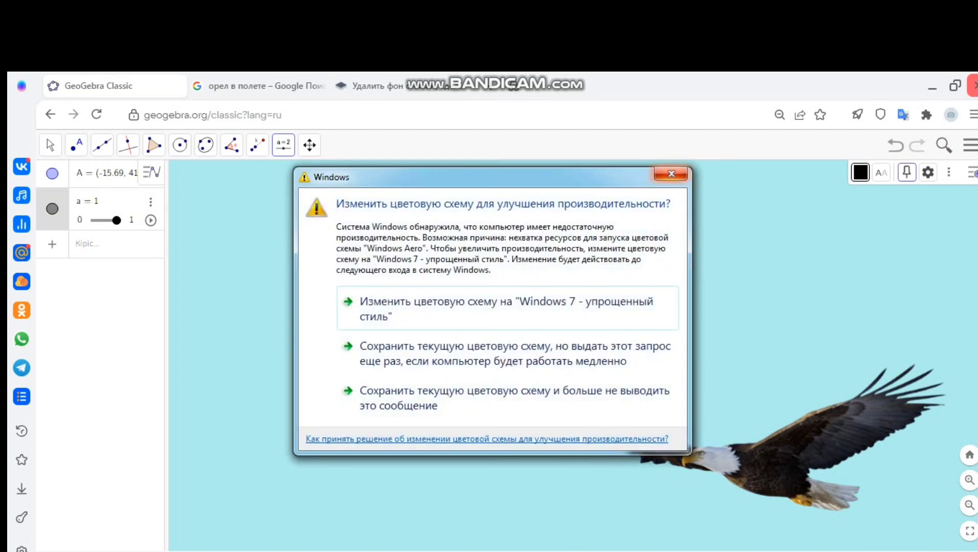
{"action": "left_click", "coordinate": [671, 174]}
{"action": "left_click_drag", "start_coordinate": [671, 174], "coordinate": [615, 194]}
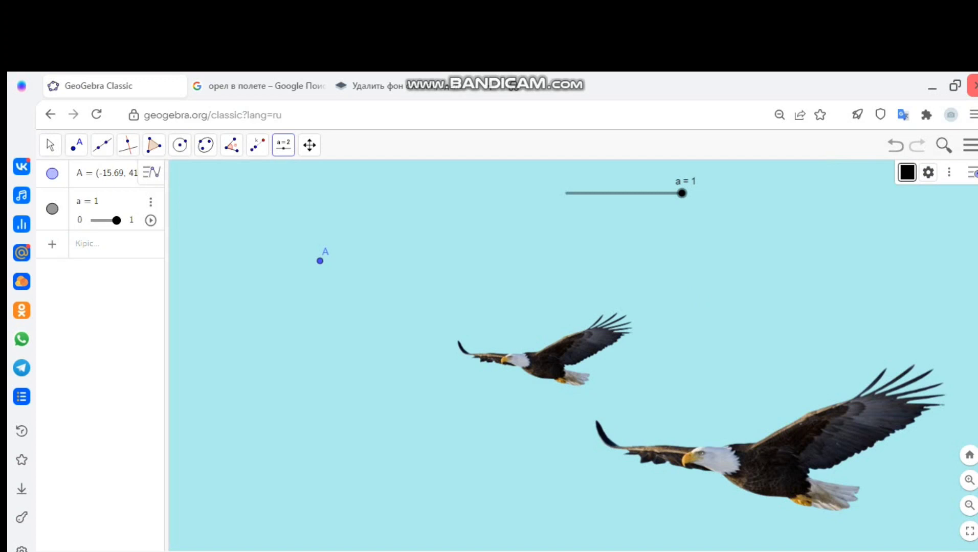
{"action": "scroll", "coordinate": [691, 201], "scroll_direction": "down", "scroll_amount": 15}
{"action": "scroll", "coordinate": [660, 202], "scroll_direction": "up", "scroll_amount": 16}
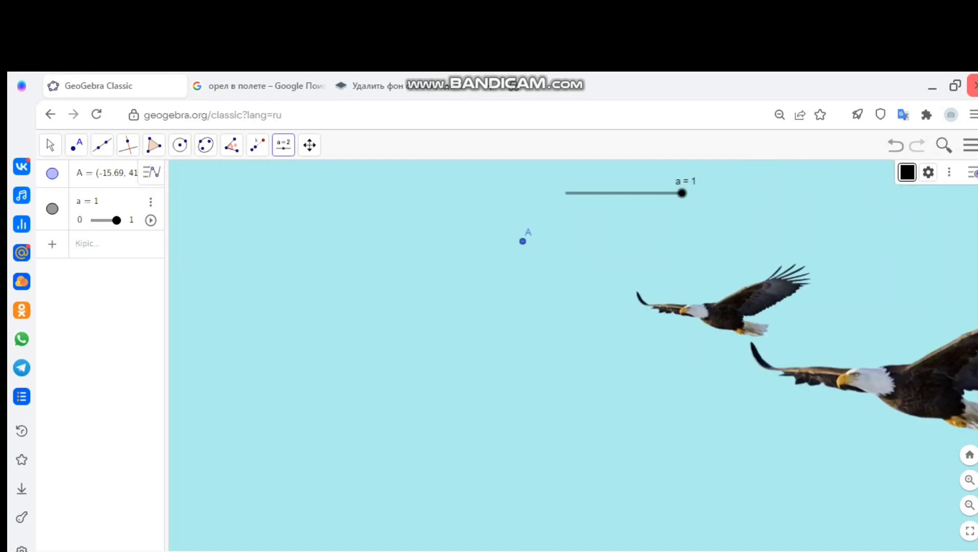
{"action": "left_click", "coordinate": [660, 203]}
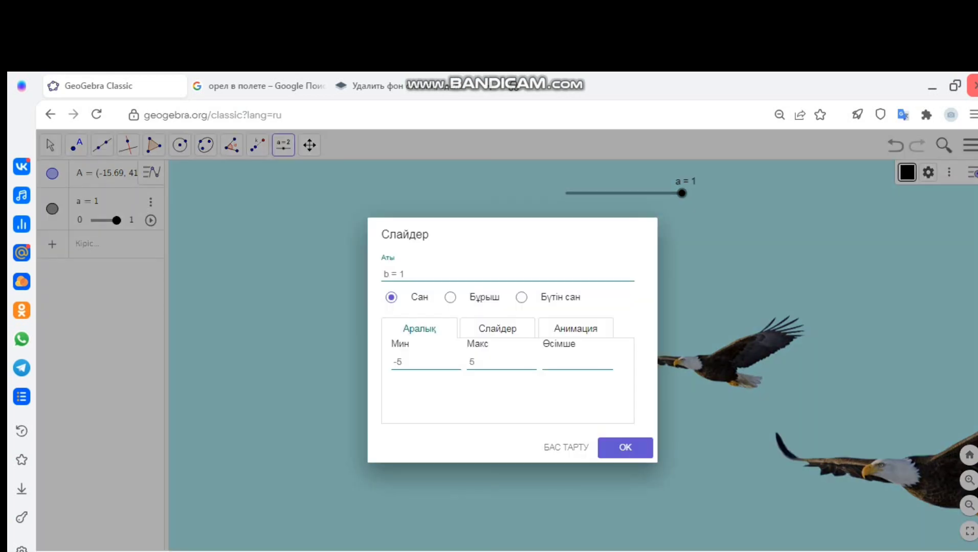
{"action": "left_click", "coordinate": [566, 447]}
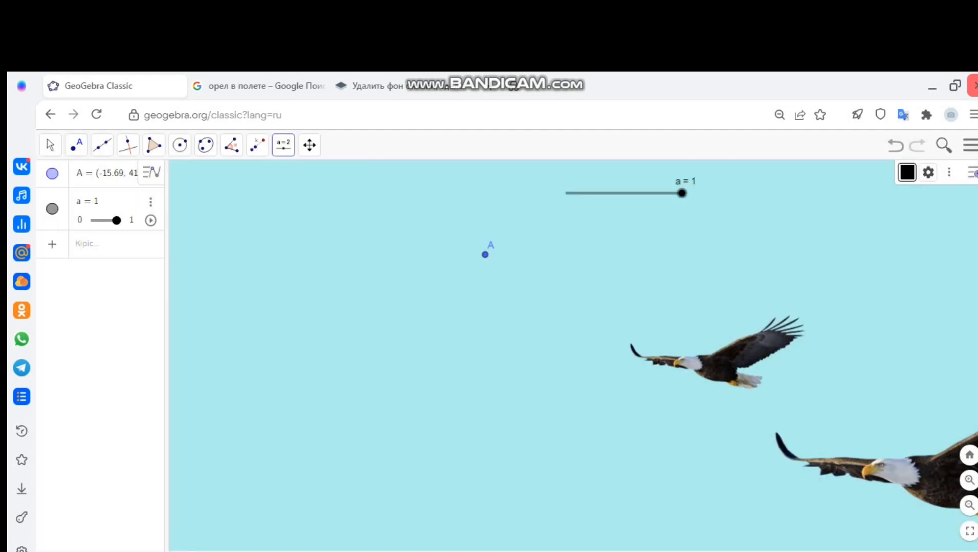
{"action": "left_click", "coordinate": [490, 353]}
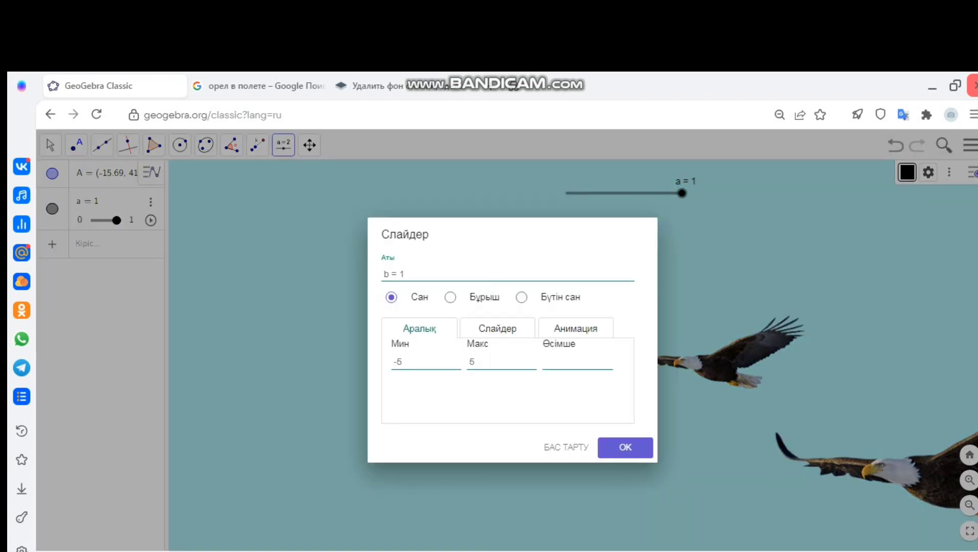
{"action": "left_click", "coordinate": [567, 447]}
Step: Reposition the graphics view so both eagles are fully visible and set slider a to 0
{"action": "left_click_drag", "start_coordinate": [681, 193], "coordinate": [589, 193]}
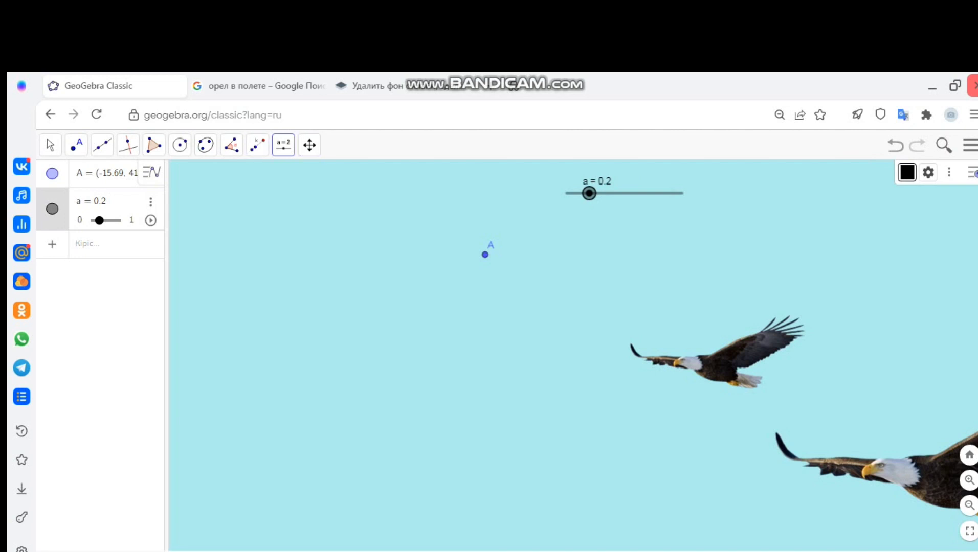
{"action": "left_click", "coordinate": [309, 145]}
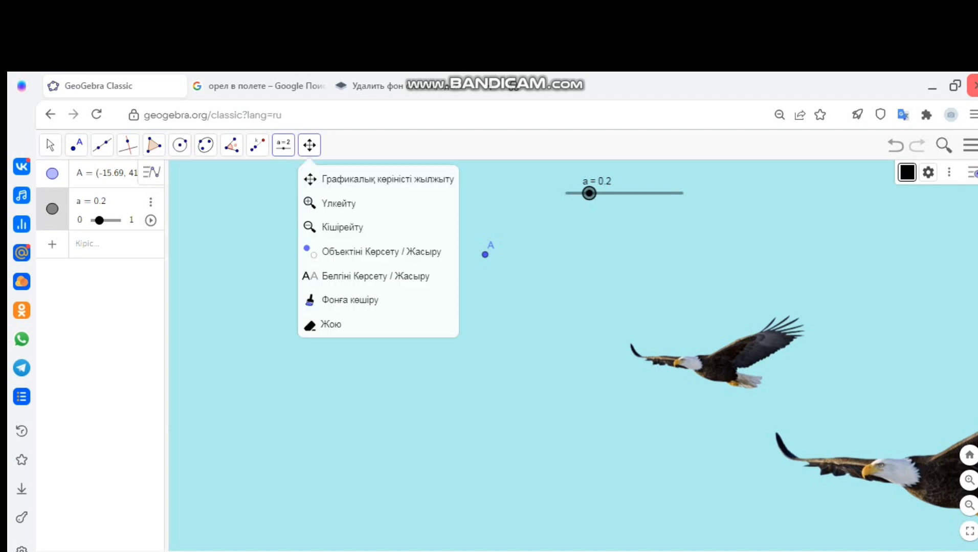
{"action": "left_click", "coordinate": [379, 179]}
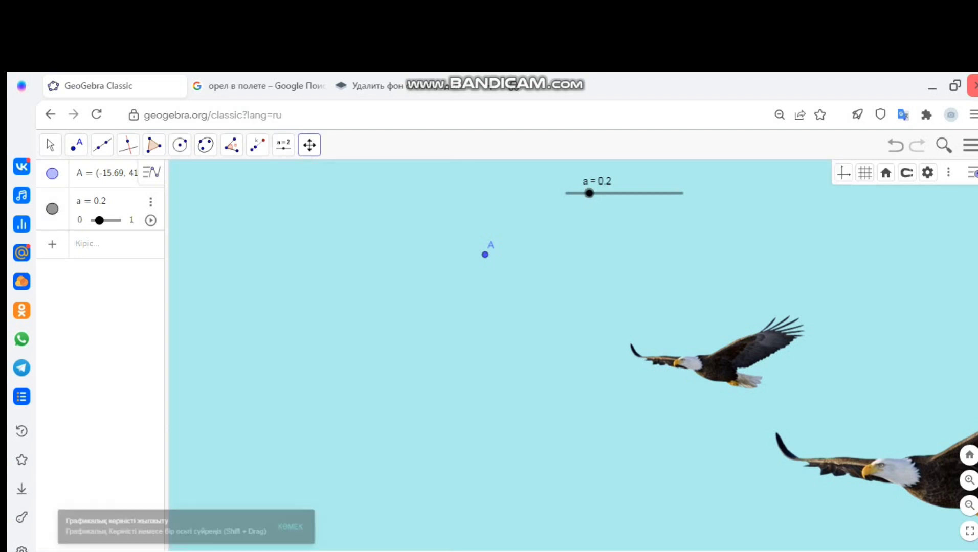
{"action": "left_click_drag", "start_coordinate": [573, 355], "coordinate": [402, 337]}
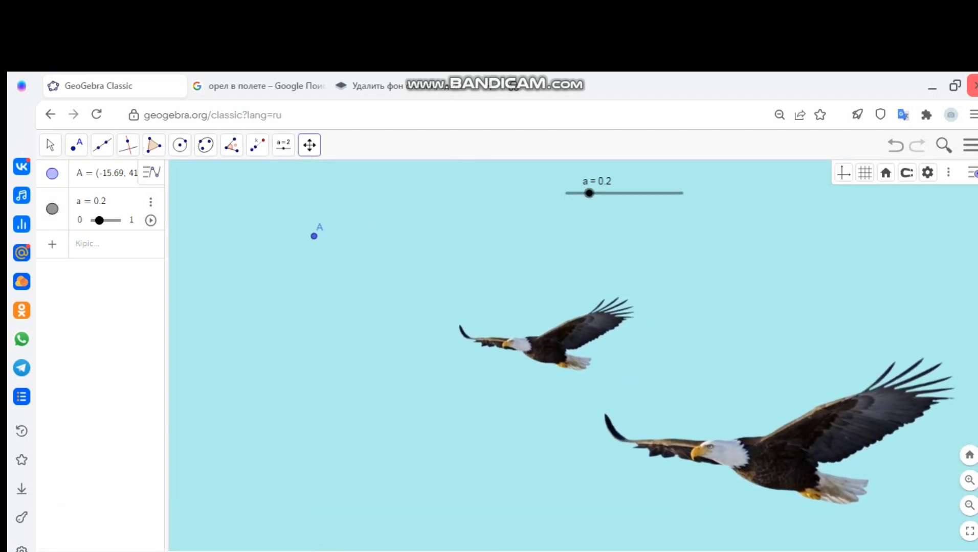
{"action": "left_click_drag", "start_coordinate": [590, 193], "coordinate": [567, 194]}
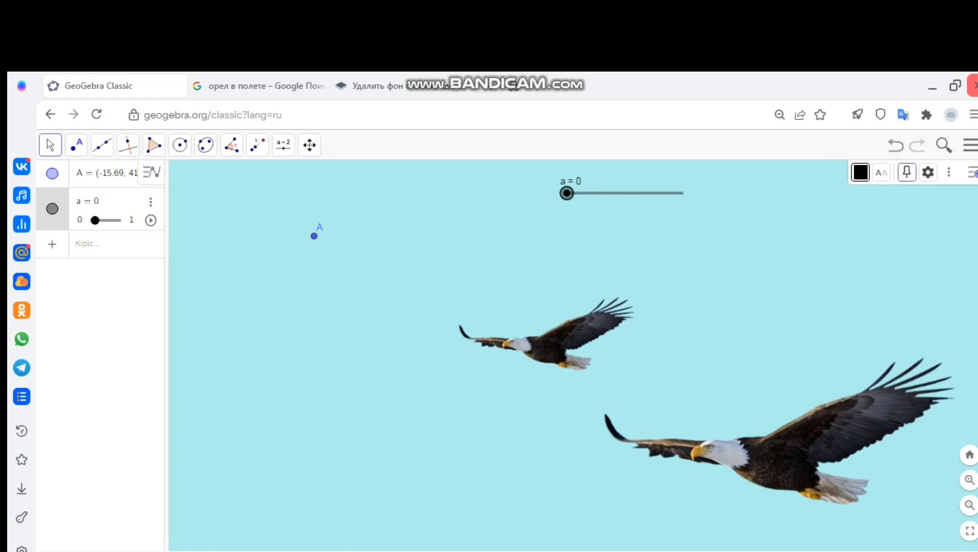
Step: Change the smaller eagle's definition to Кеңейту(сурет1, a, A) so its dilation factor follows slider a, and close its settings
{"action": "left_click", "coordinate": [50, 145]}
{"action": "left_click", "coordinate": [84, 179]}
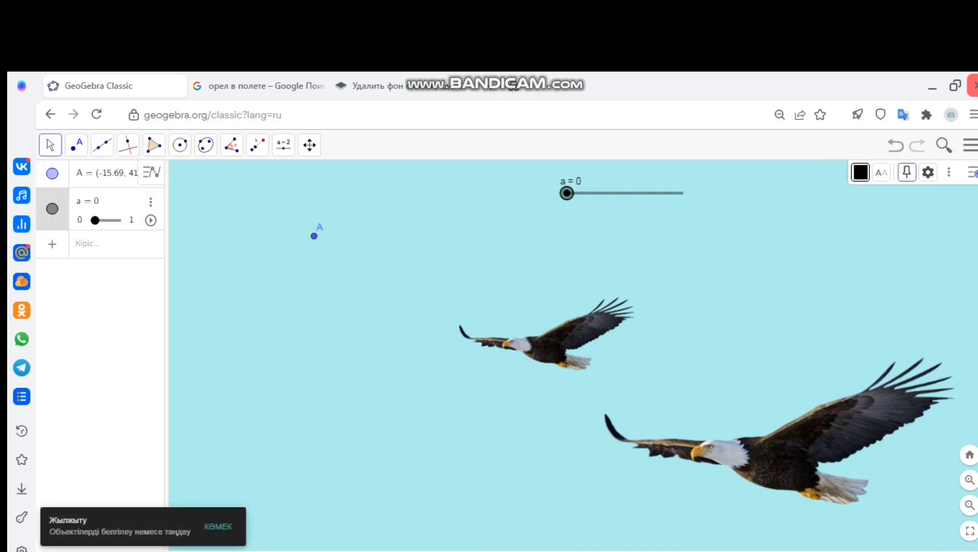
{"action": "left_click", "coordinate": [541, 343]}
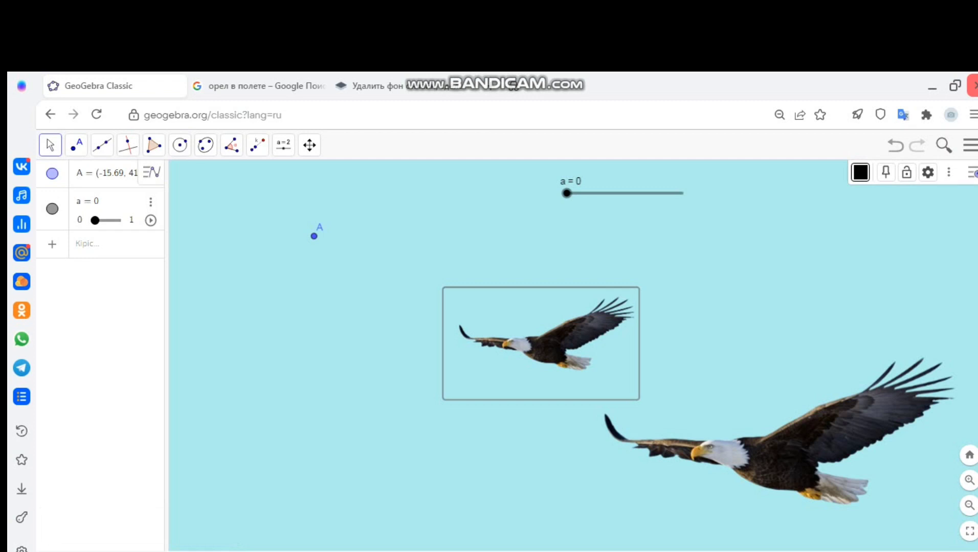
{"action": "right_click", "coordinate": [555, 344]}
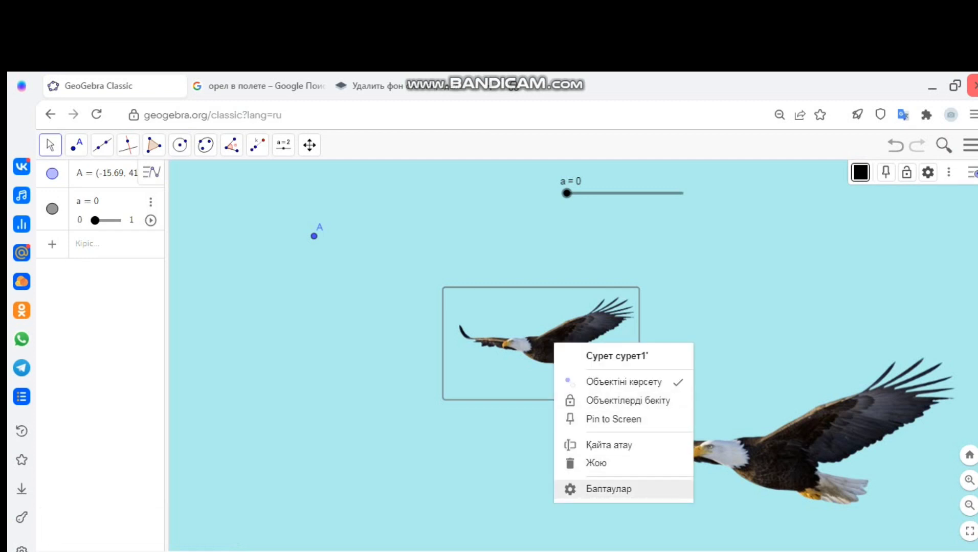
{"action": "left_click", "coordinate": [608, 489]}
{"action": "left_click", "coordinate": [711, 245]}
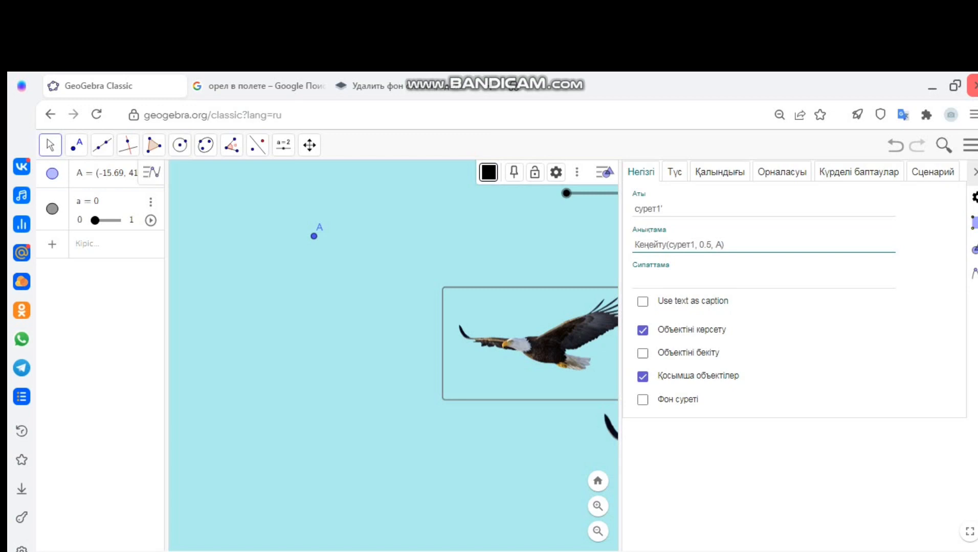
{"action": "left_click", "coordinate": [705, 245]}
{"action": "key", "text": "BackSpace"}
{"action": "key", "text": "BackSpace"}
{"action": "key", "text": "BackSpace"}
{"action": "type", "text": "a"}
{"action": "key", "text": "Return"}
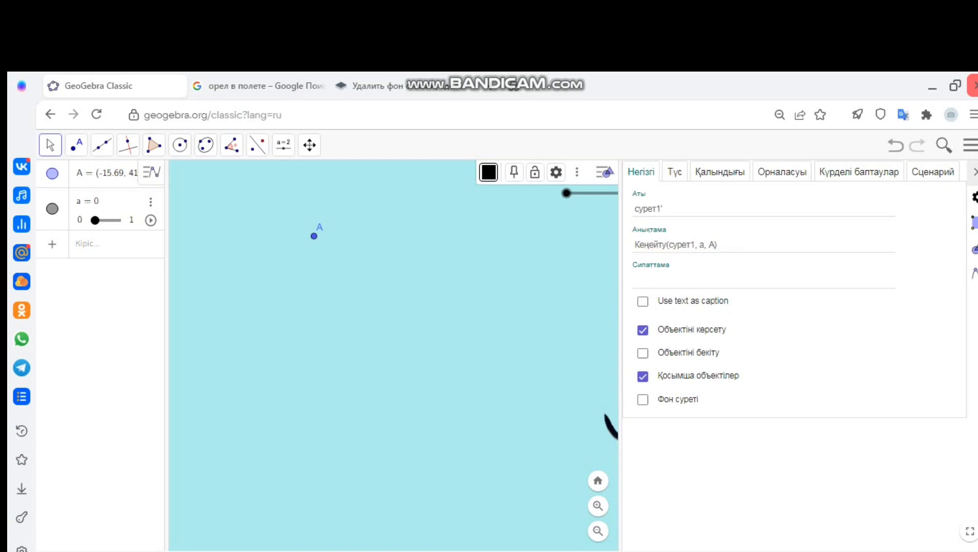
{"action": "left_click", "coordinate": [974, 172]}
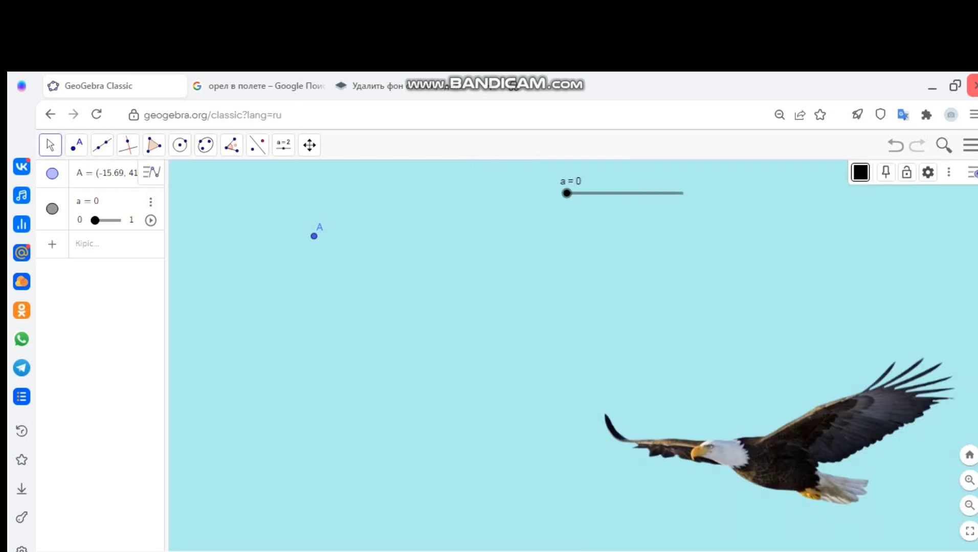
Step: Test the dilation by moving slider a to 1 and back to 0.46
{"action": "left_click_drag", "start_coordinate": [566, 194], "coordinate": [682, 193]}
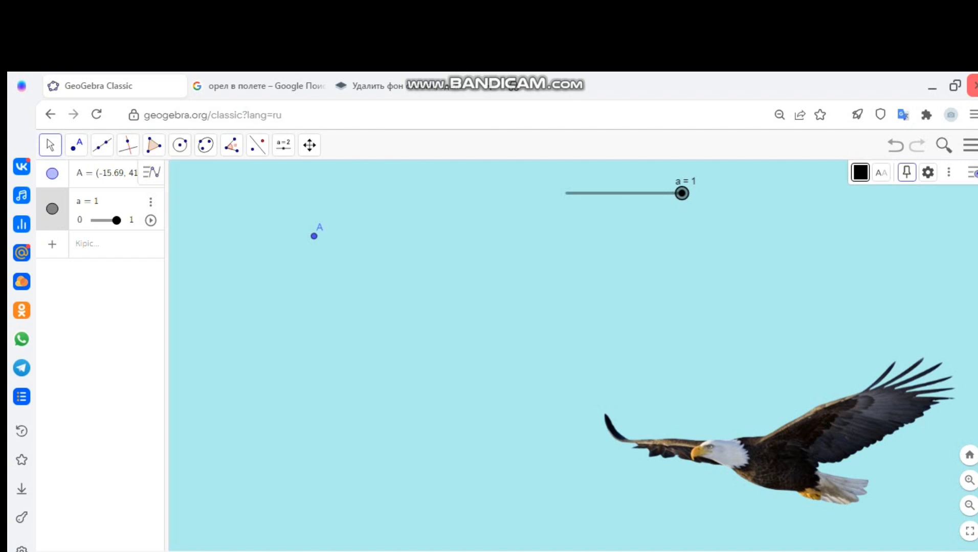
{"action": "left_click_drag", "start_coordinate": [681, 193], "coordinate": [619, 193]}
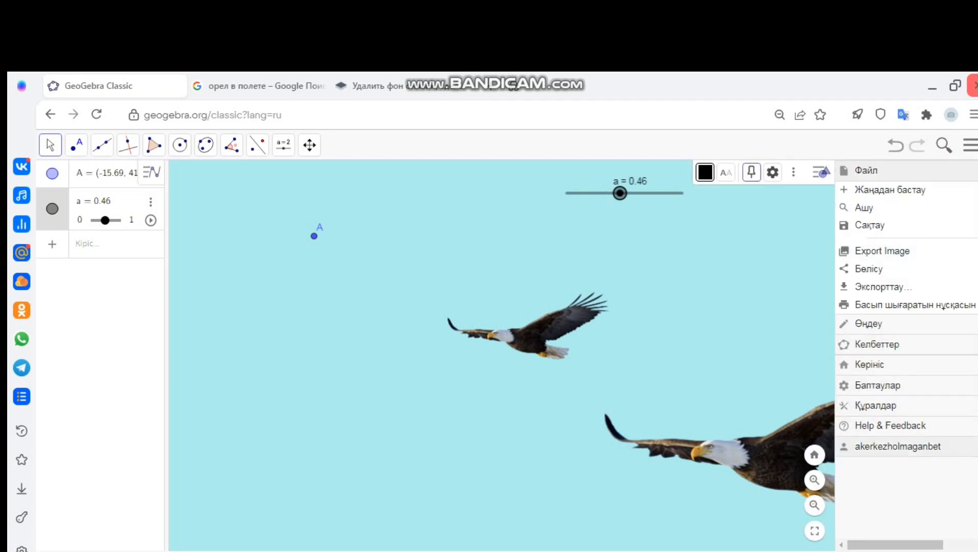
Step: Sign out of the GeoGebra account and open the sign-in window
{"action": "left_click", "coordinate": [898, 446]}
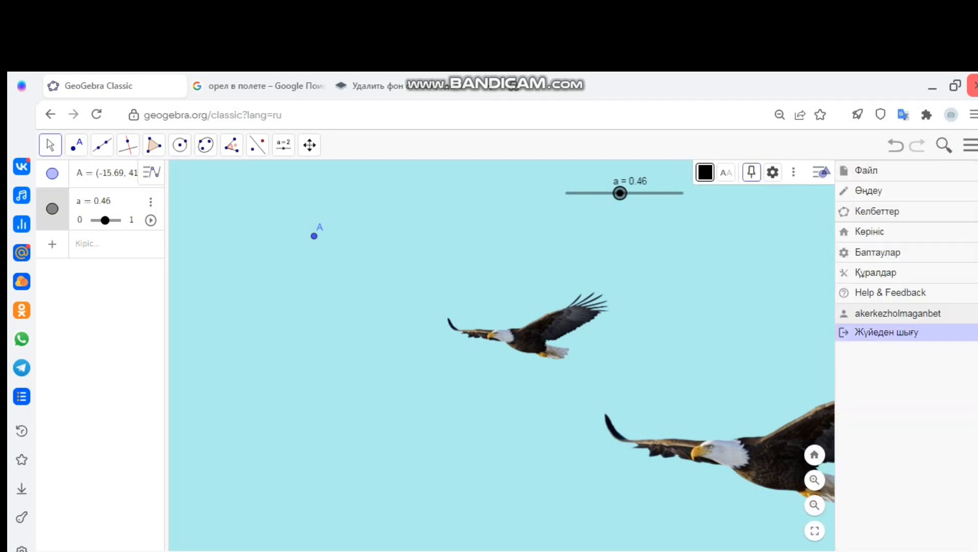
{"action": "key", "text": "Escape"}
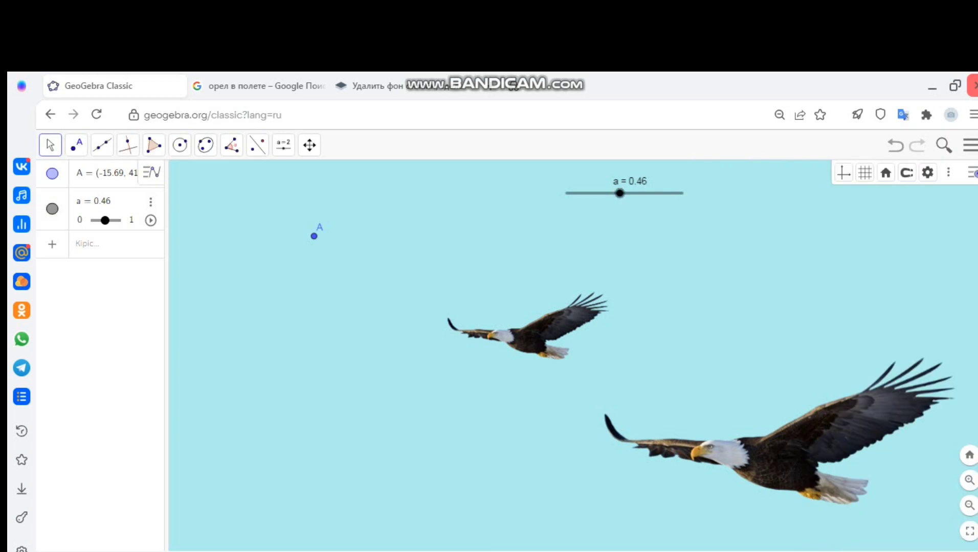
{"action": "left_click", "coordinate": [970, 145]}
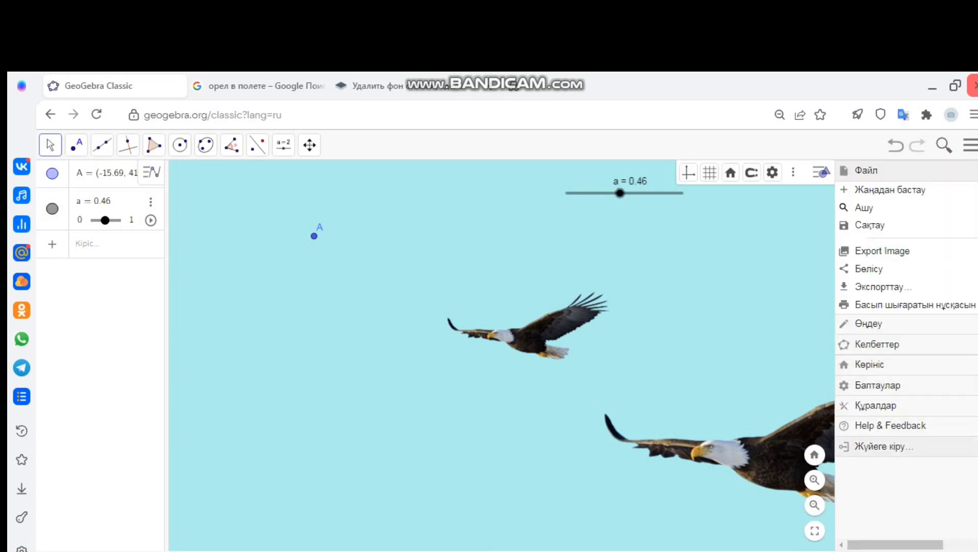
{"action": "left_click", "coordinate": [883, 447]}
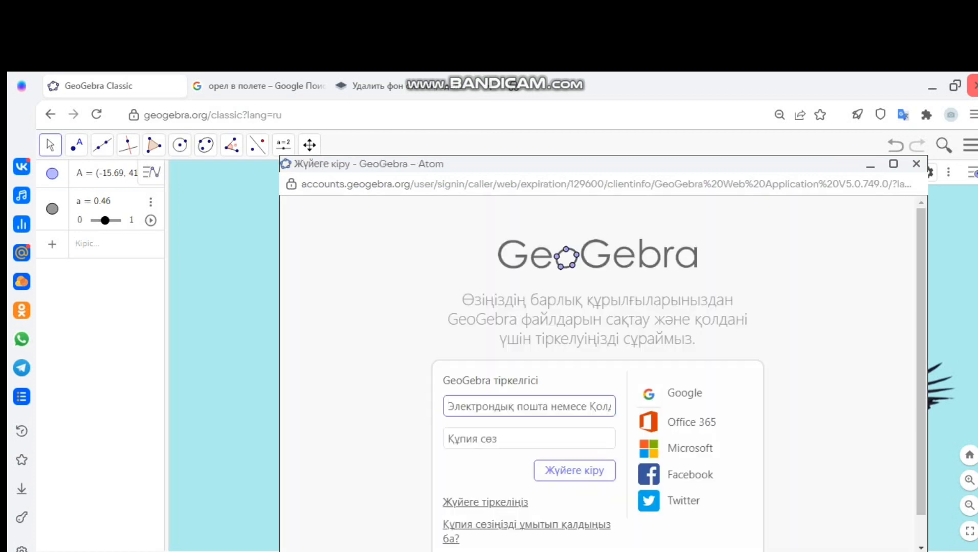
Step: Sign in to GeoGebra with the account e-mail and the account password
{"action": "scroll", "coordinate": [597, 542], "scroll_direction": "down", "scroll_amount": 1}
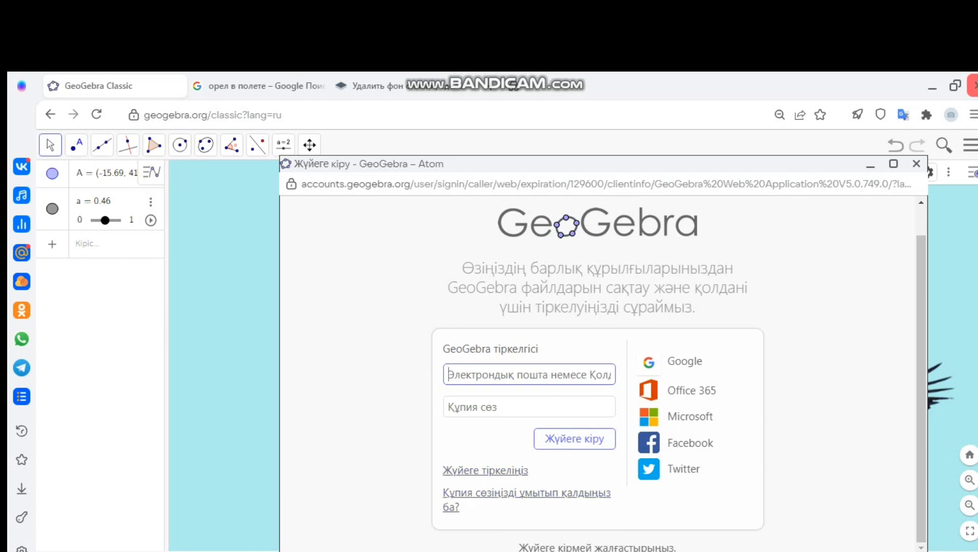
{"action": "type", "text": "a"}
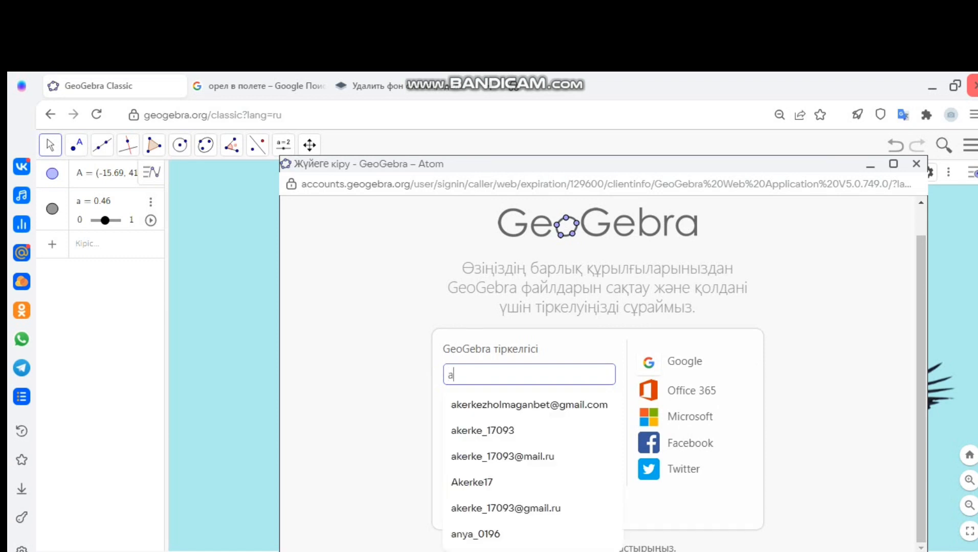
{"action": "key", "text": "Down"}
{"action": "key", "text": "Return"}
{"action": "left_click", "coordinate": [449, 407]}
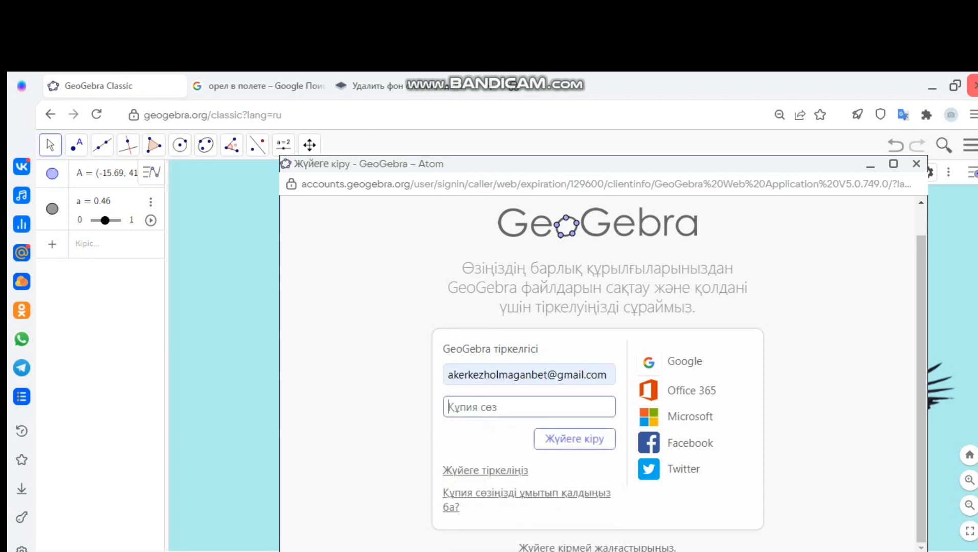
{"action": "type", "text": "•"}
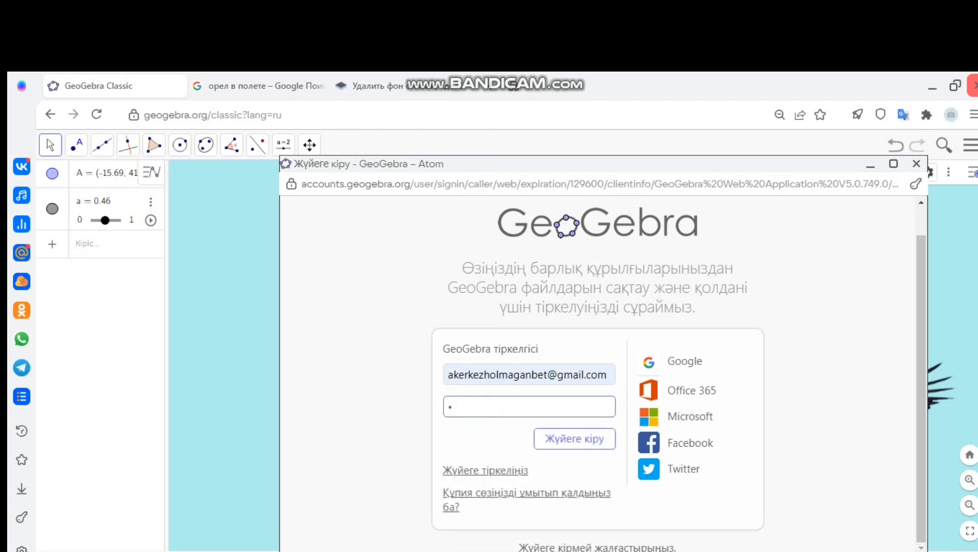
{"action": "type", "text": "•••••••"}
{"action": "key", "text": "Tab"}
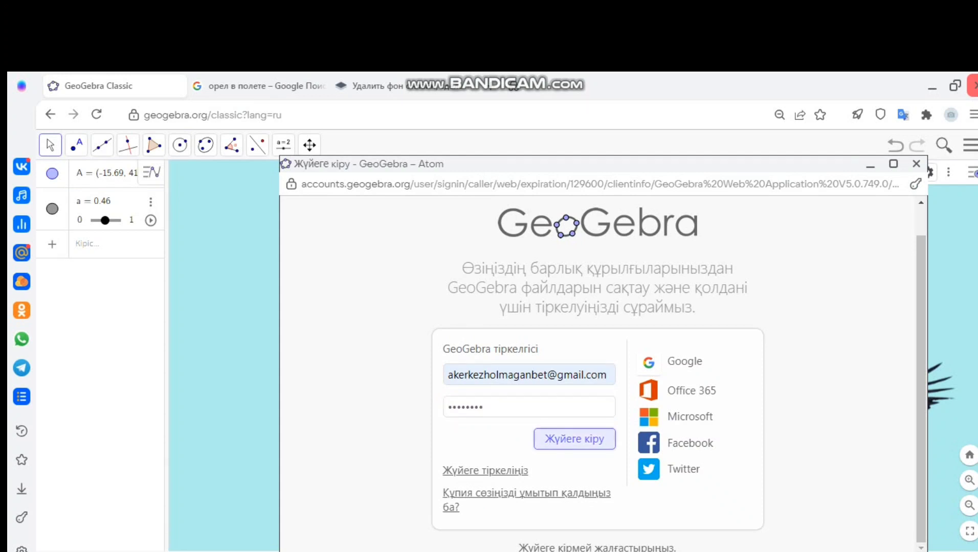
{"action": "key", "text": "Return"}
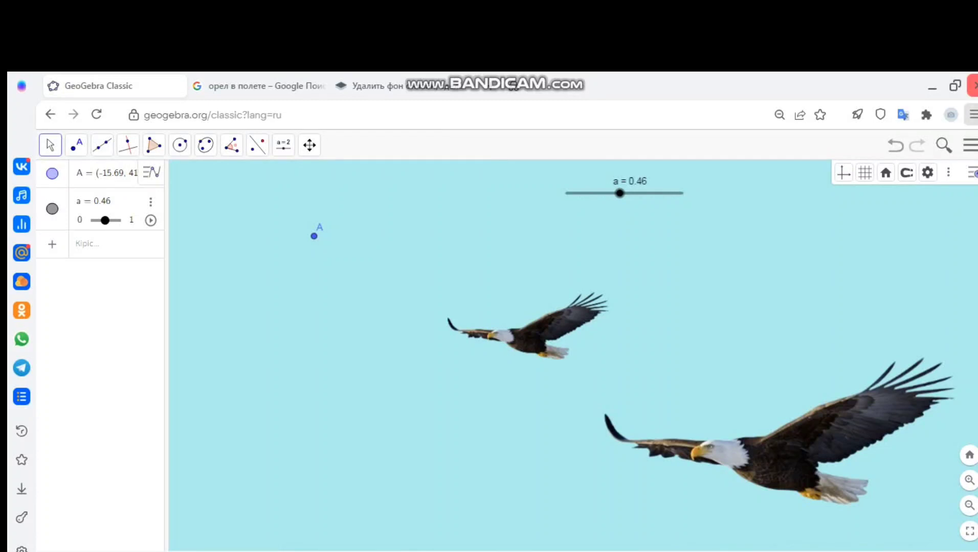
Step: Save the construction online under the title Гомотетия
{"action": "left_click", "coordinate": [970, 145]}
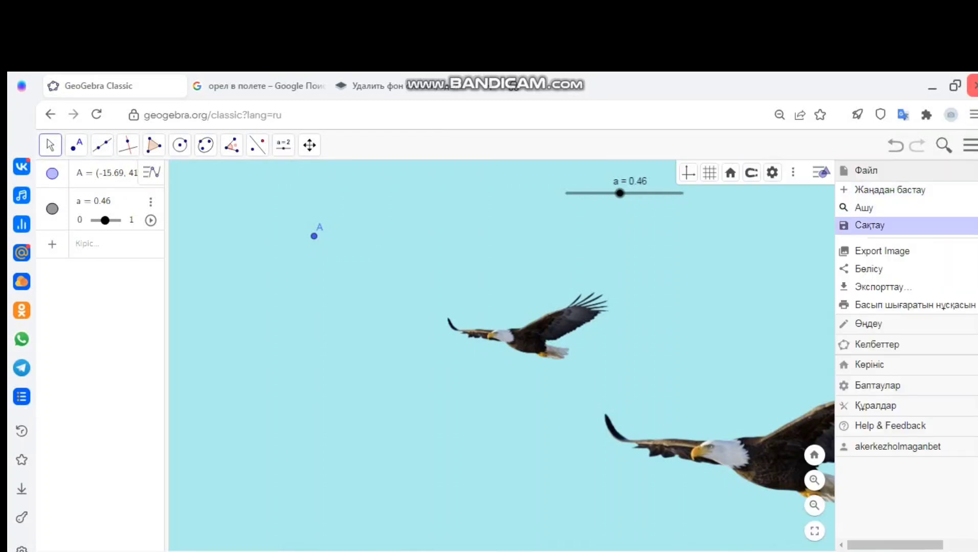
{"action": "left_click", "coordinate": [869, 225]}
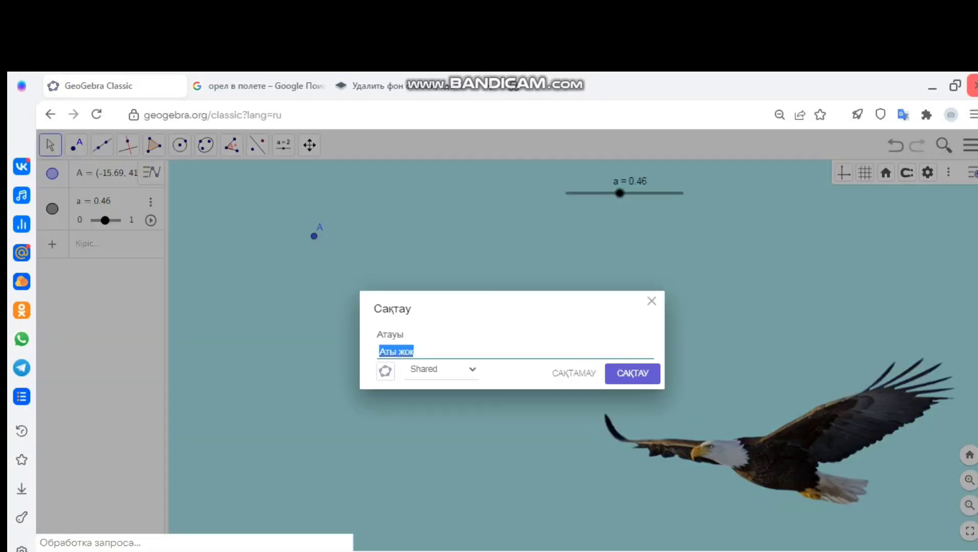
{"action": "key", "text": "BackSpace"}
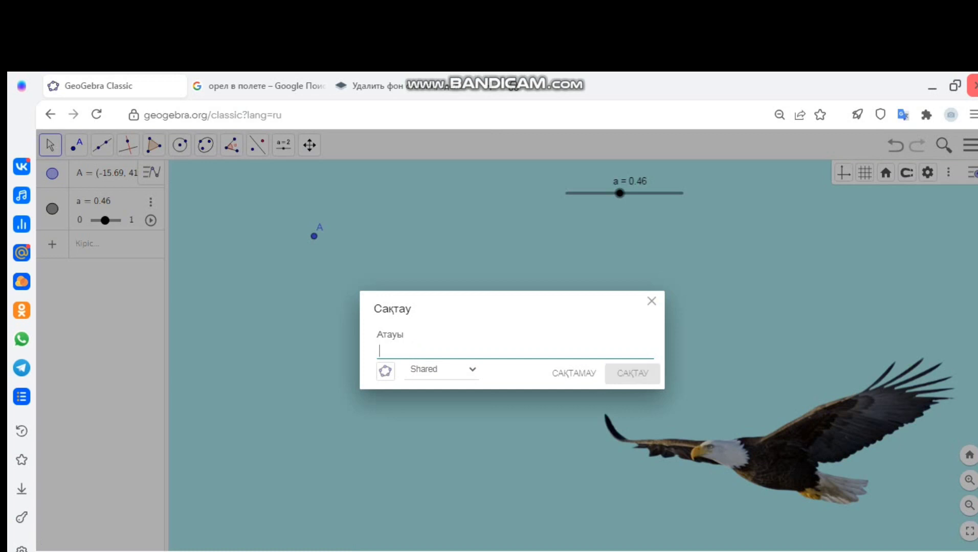
{"action": "type", "text": "Ujvj"}
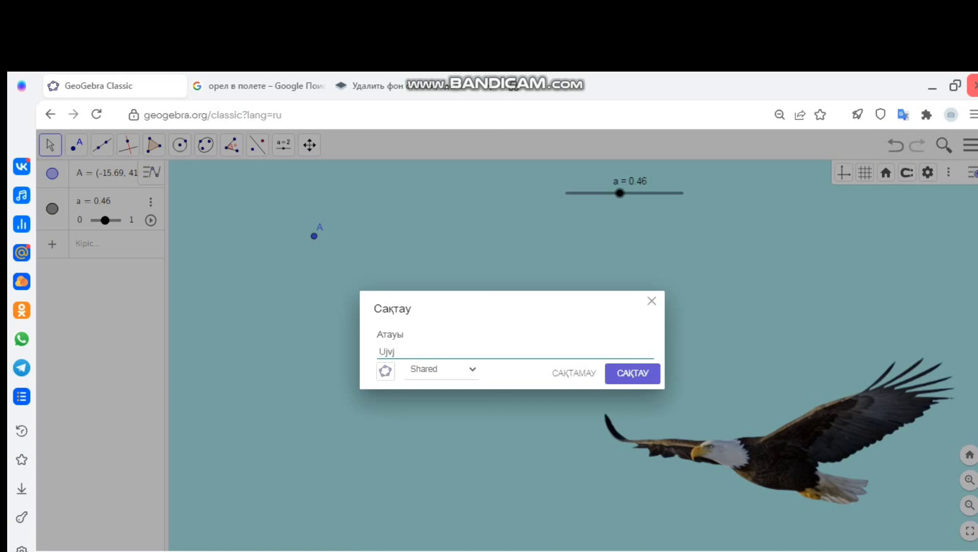
{"action": "key", "text": "BackSpace"}
{"action": "key", "text": "BackSpace"}
{"action": "key", "text": "BackSpace"}
{"action": "key", "text": "BackSpace"}
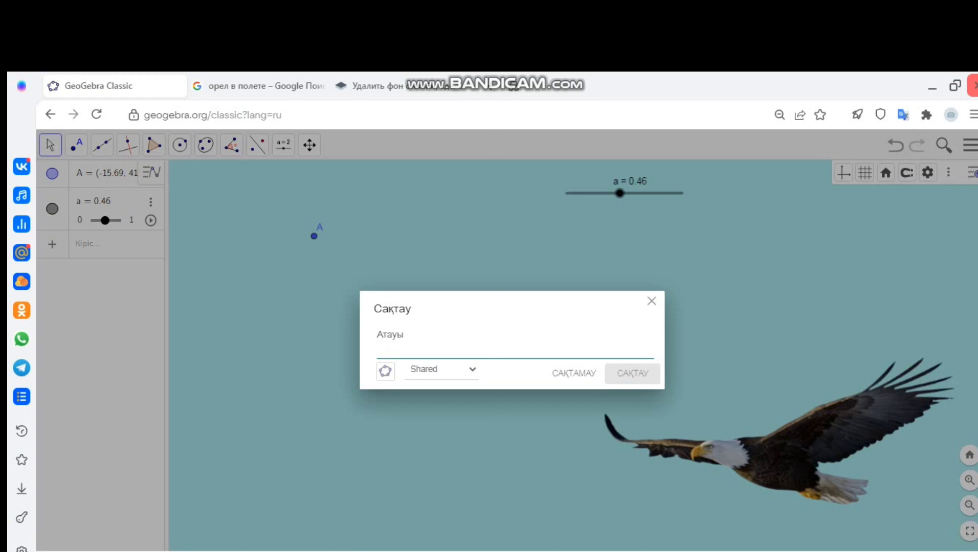
{"action": "type", "text": "Гомотети"}
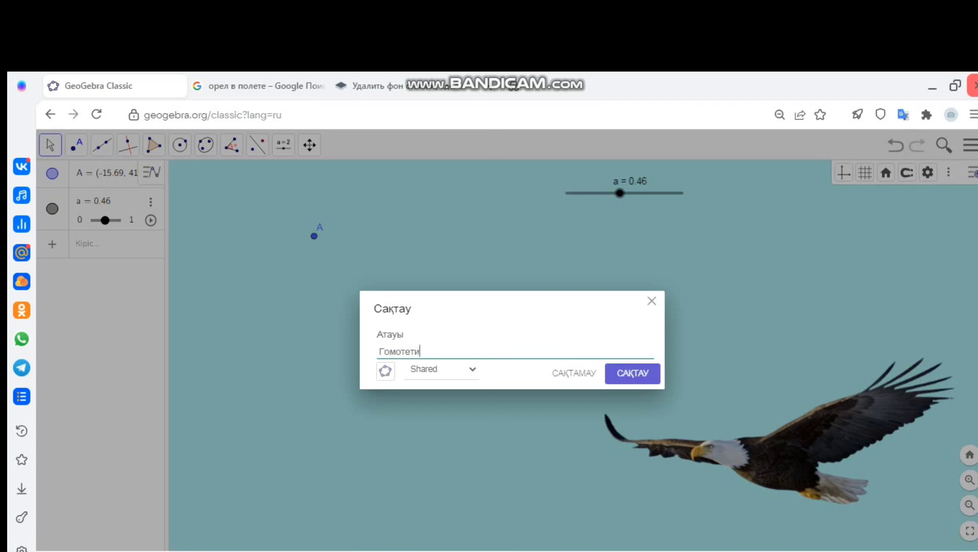
{"action": "type", "text": "я"}
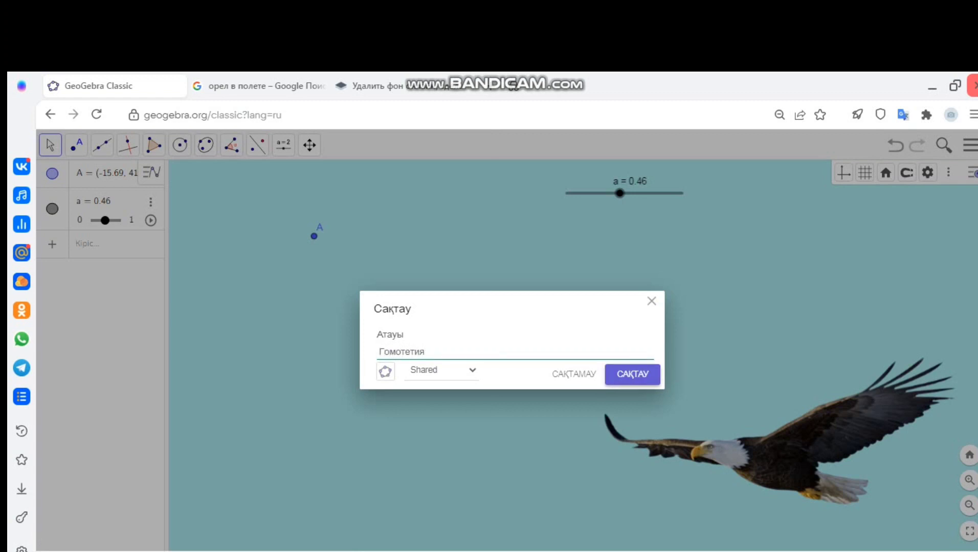
{"action": "key", "text": "Return"}
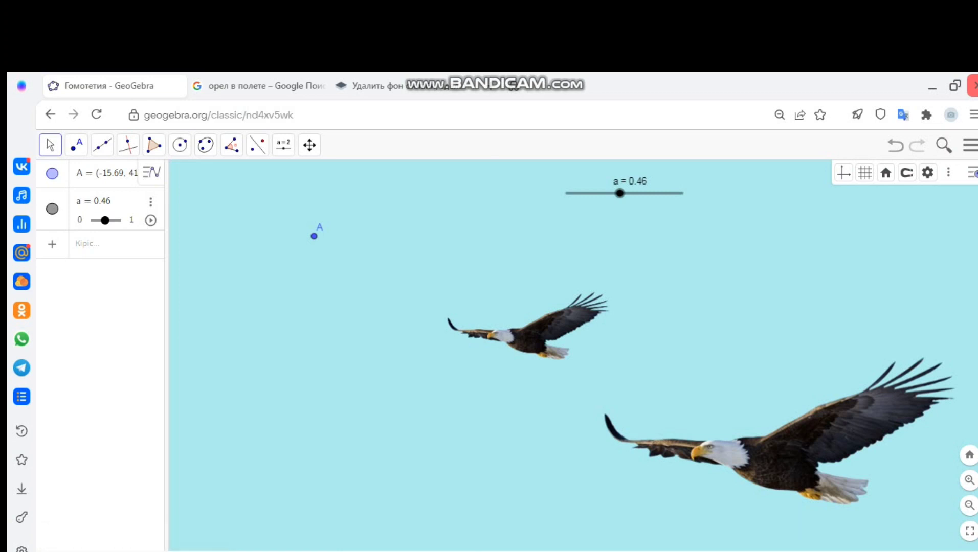
Step: Set slider a to 0.5 in the saved construction
{"action": "mouse_move", "coordinate": [620, 194]}
{"action": "left_mouse_down"}
{"action": "mouse_move", "coordinate": [649, 193]}
{"action": "mouse_move", "coordinate": [625, 194]}
{"action": "left_mouse_up"}
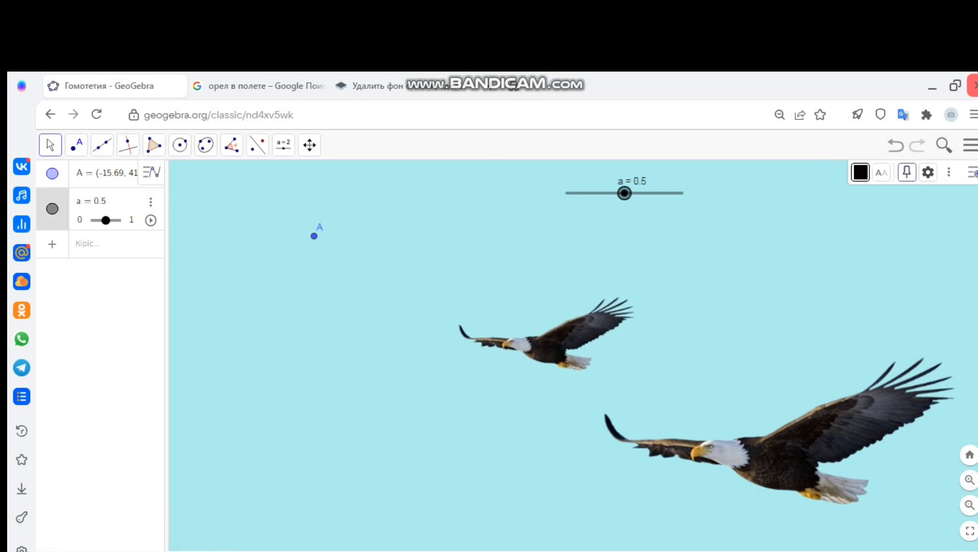